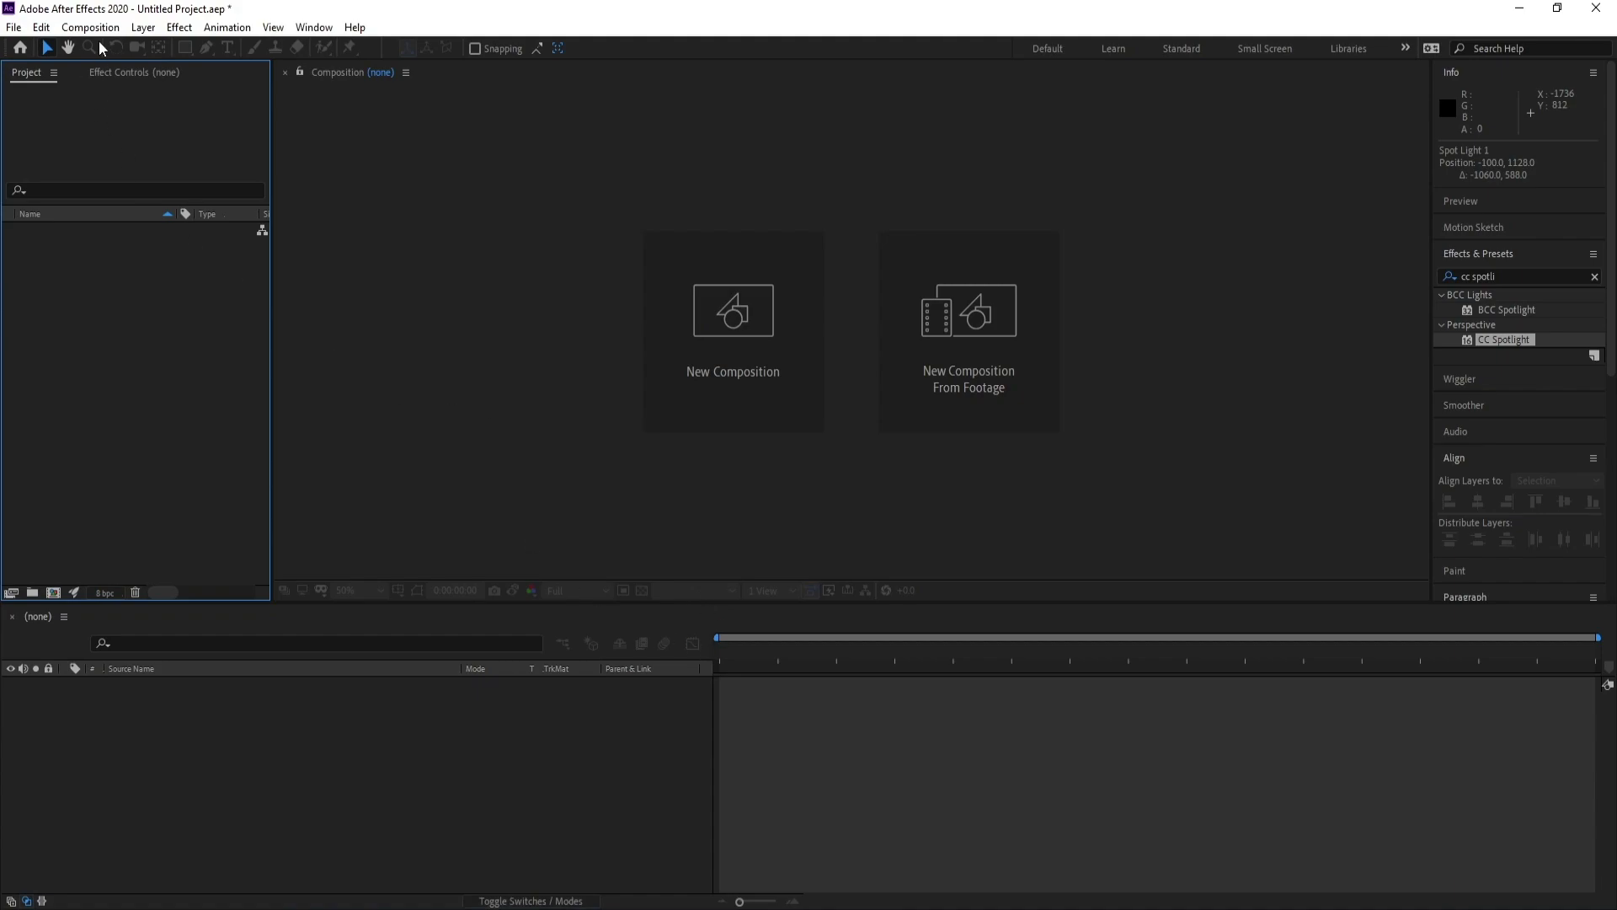
# Create a new 1920×1080 composition, Comp 1, with default settings
pyautogui.click(90, 28)
pyautogui.click(126, 48)
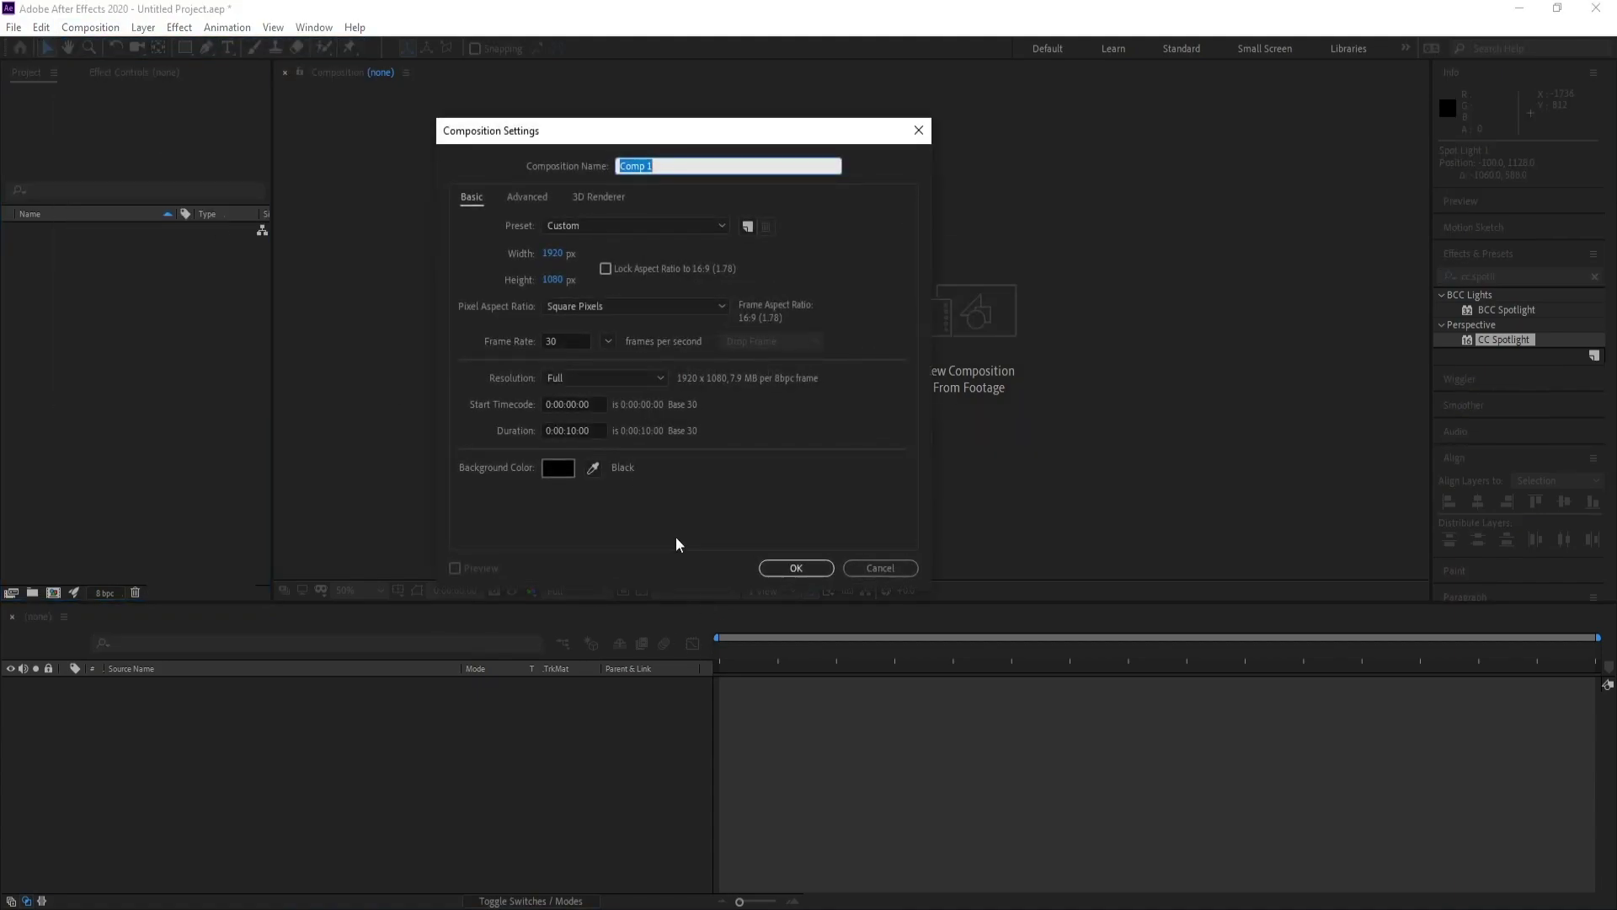
pyautogui.click(788, 570)
# Add a new solid layer named Spot Light 1 and bring up its colour picker
pyautogui.click(143, 27)
pyautogui.moveTo(204, 45)
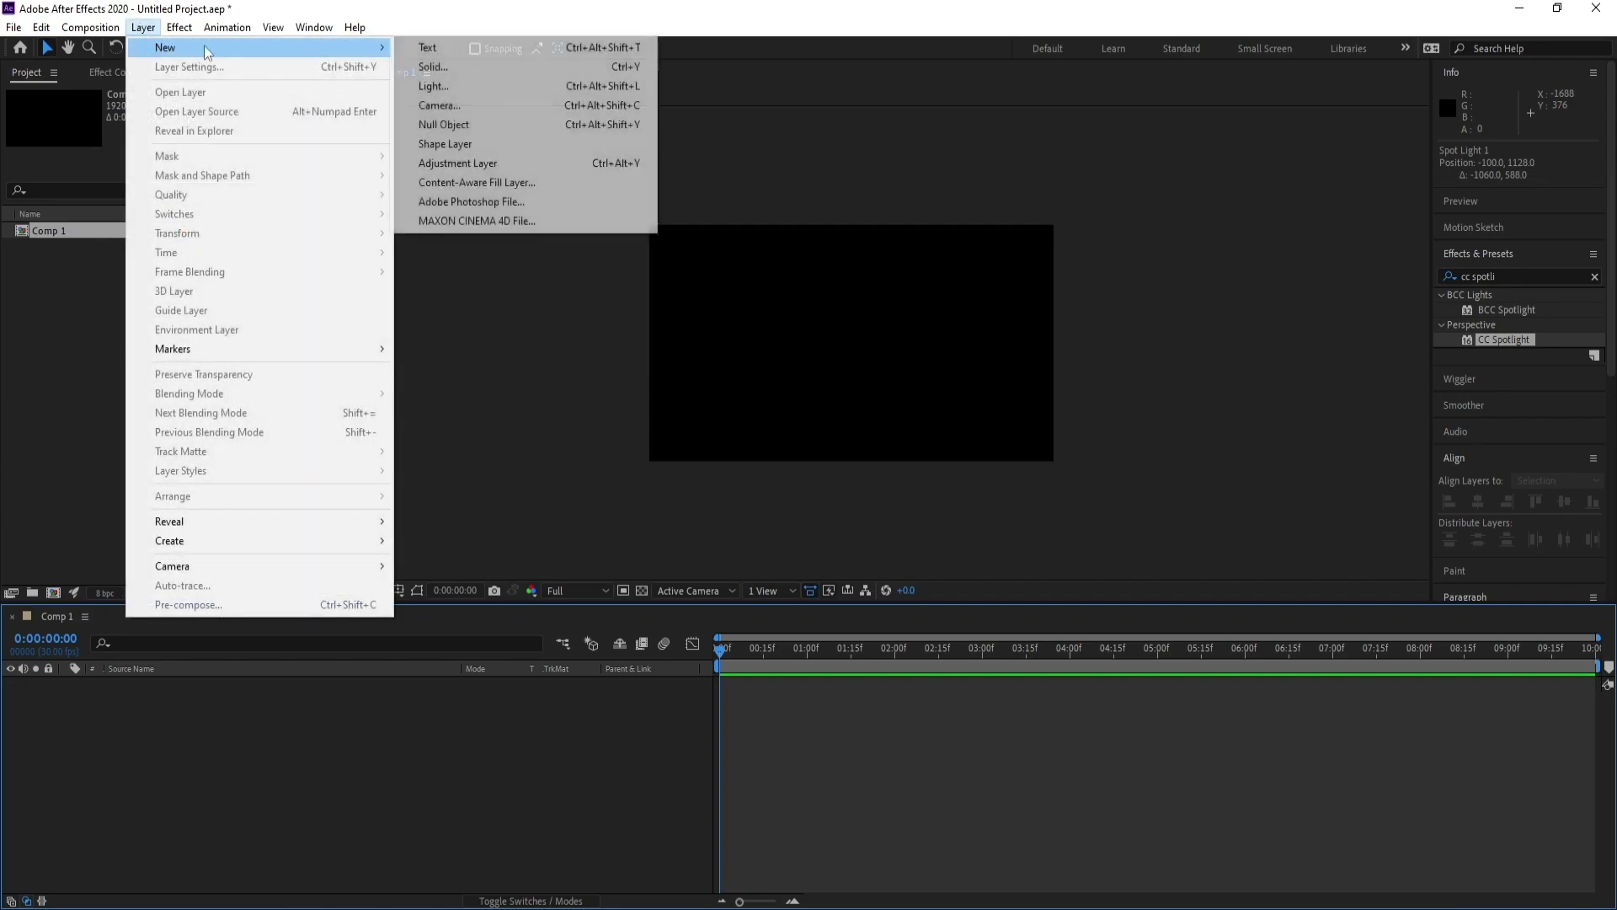
pyautogui.click(407, 68)
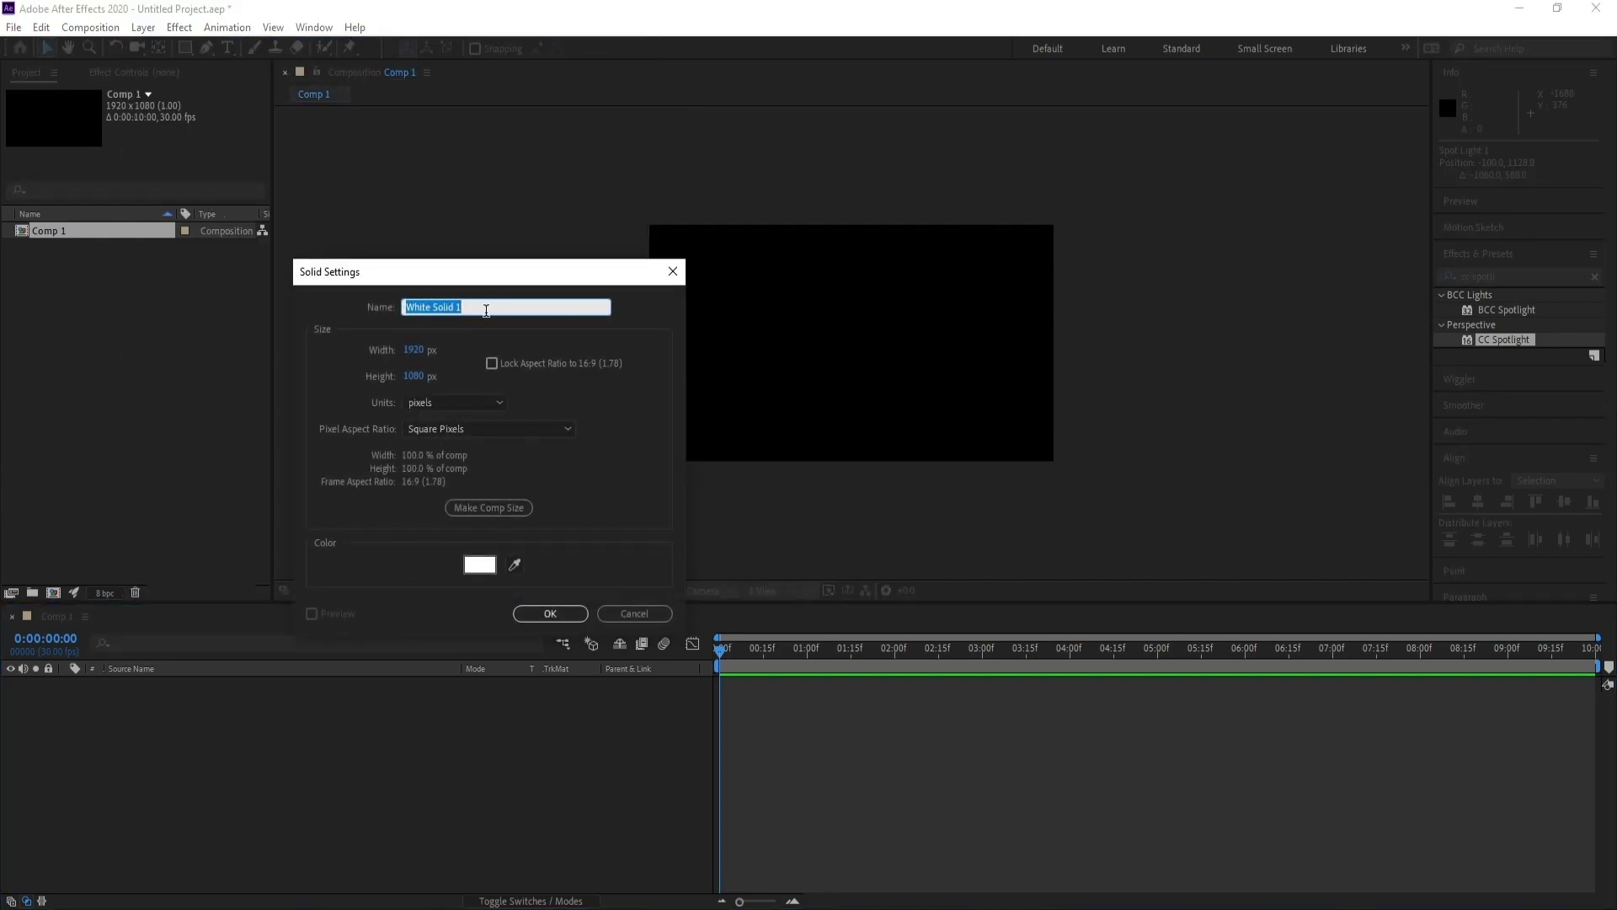
pyautogui.write('Spot Light 1')
pyautogui.click(478, 572)
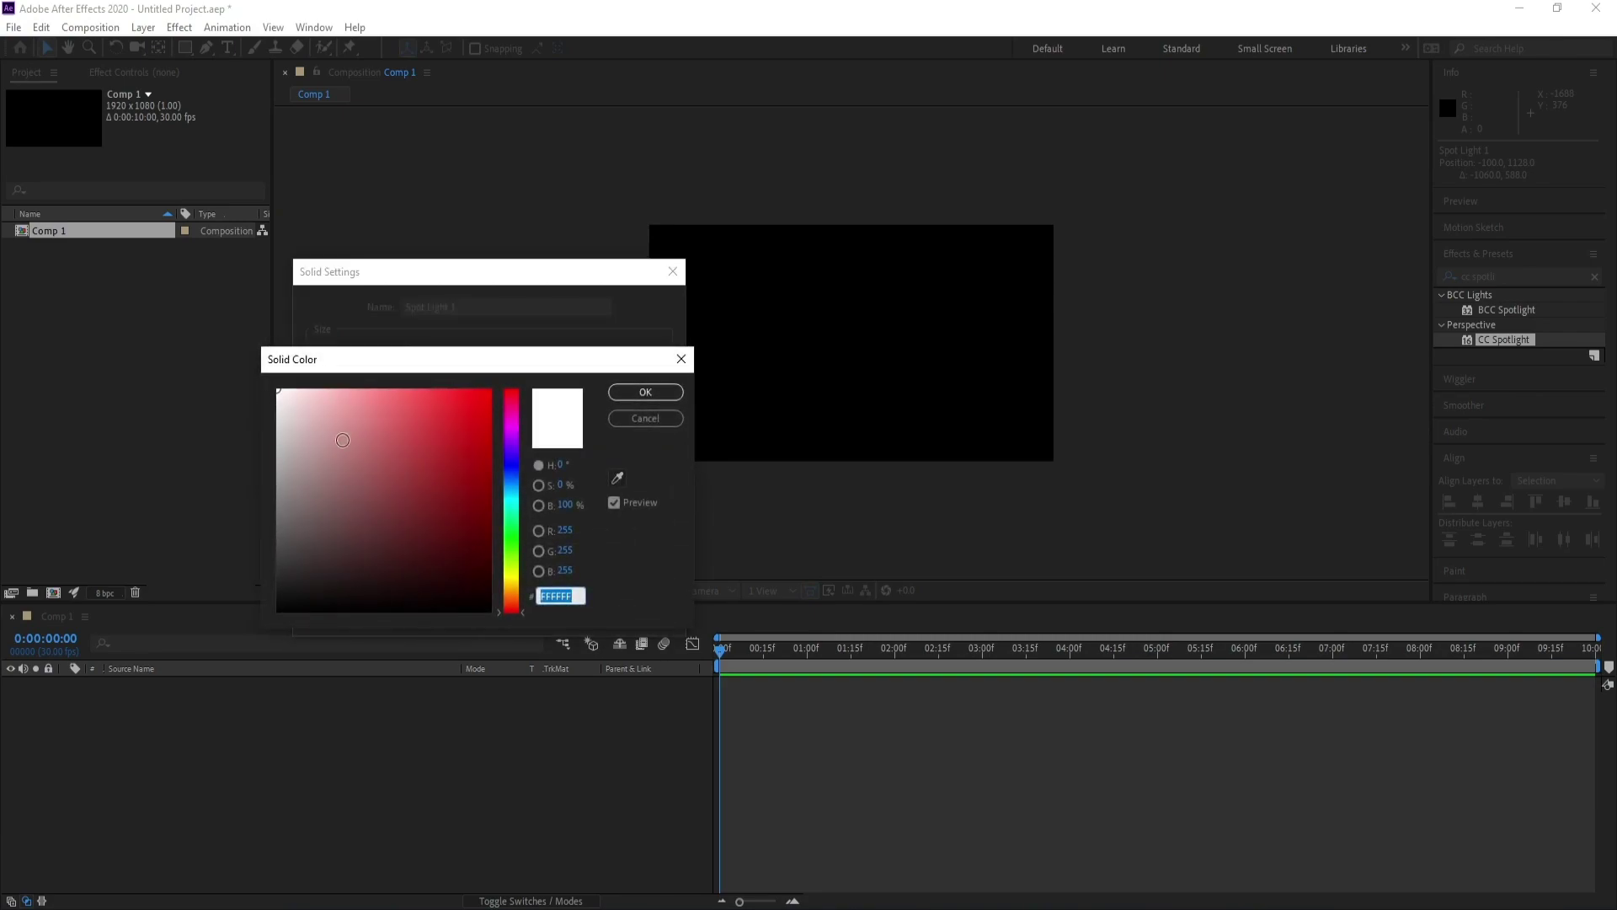
# Create the white Spot Light 1 solid and apply the CC Spotlight effect to it
pyautogui.click(662, 399)
pyautogui.click(541, 614)
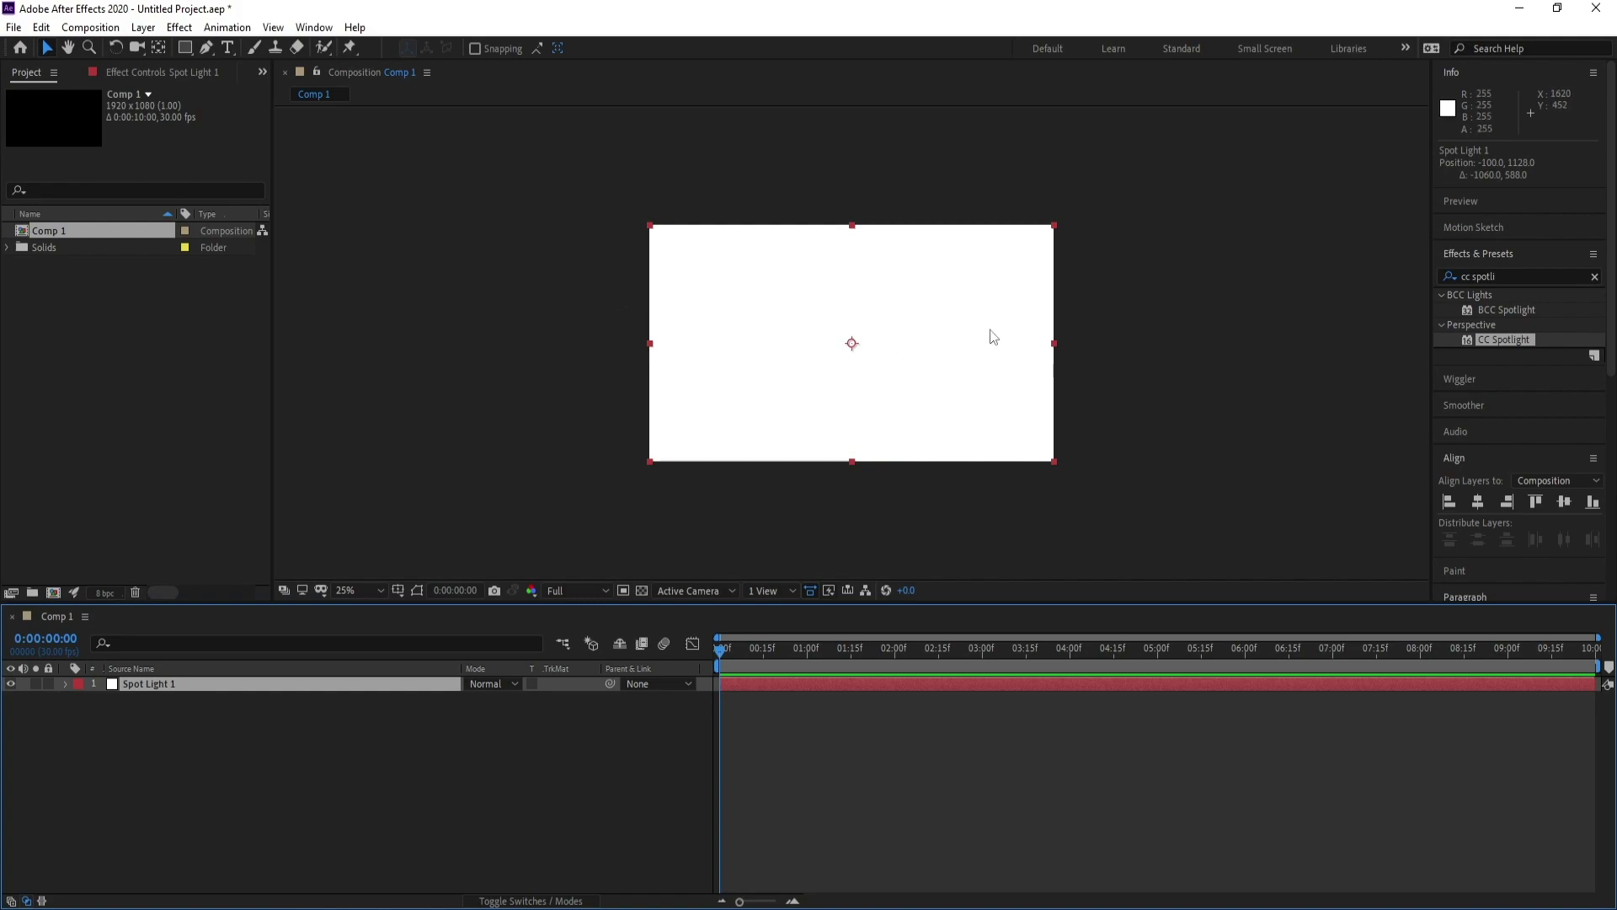
pyautogui.click(1490, 276)
pyautogui.write('cc spotli')
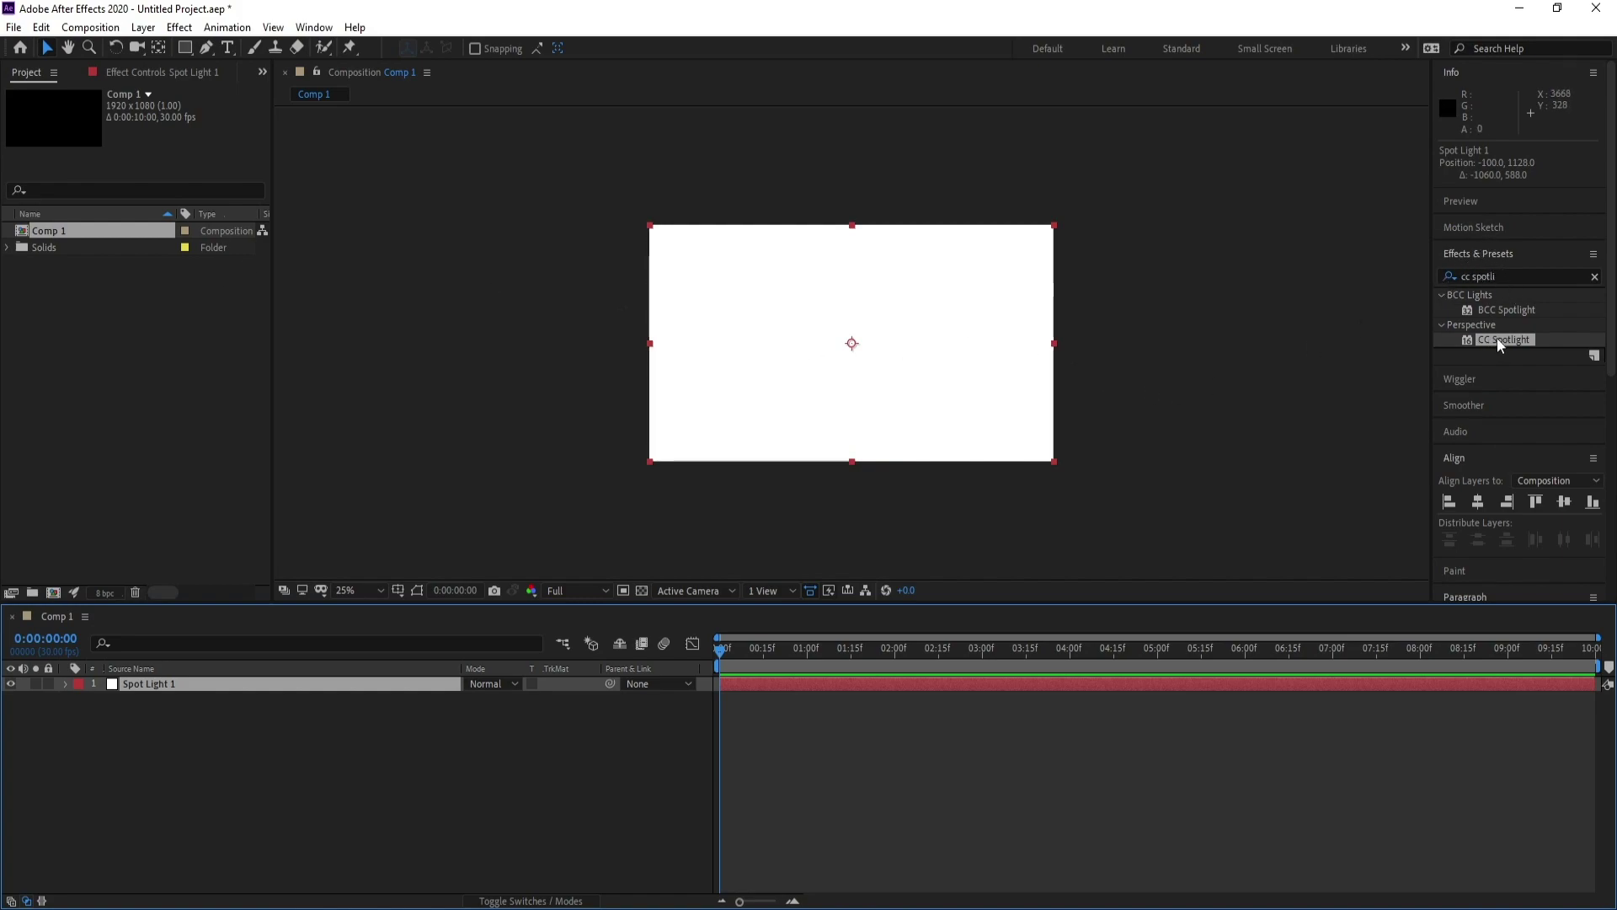
pyautogui.moveTo(1498, 340); pyautogui.dragTo(1317, 680)
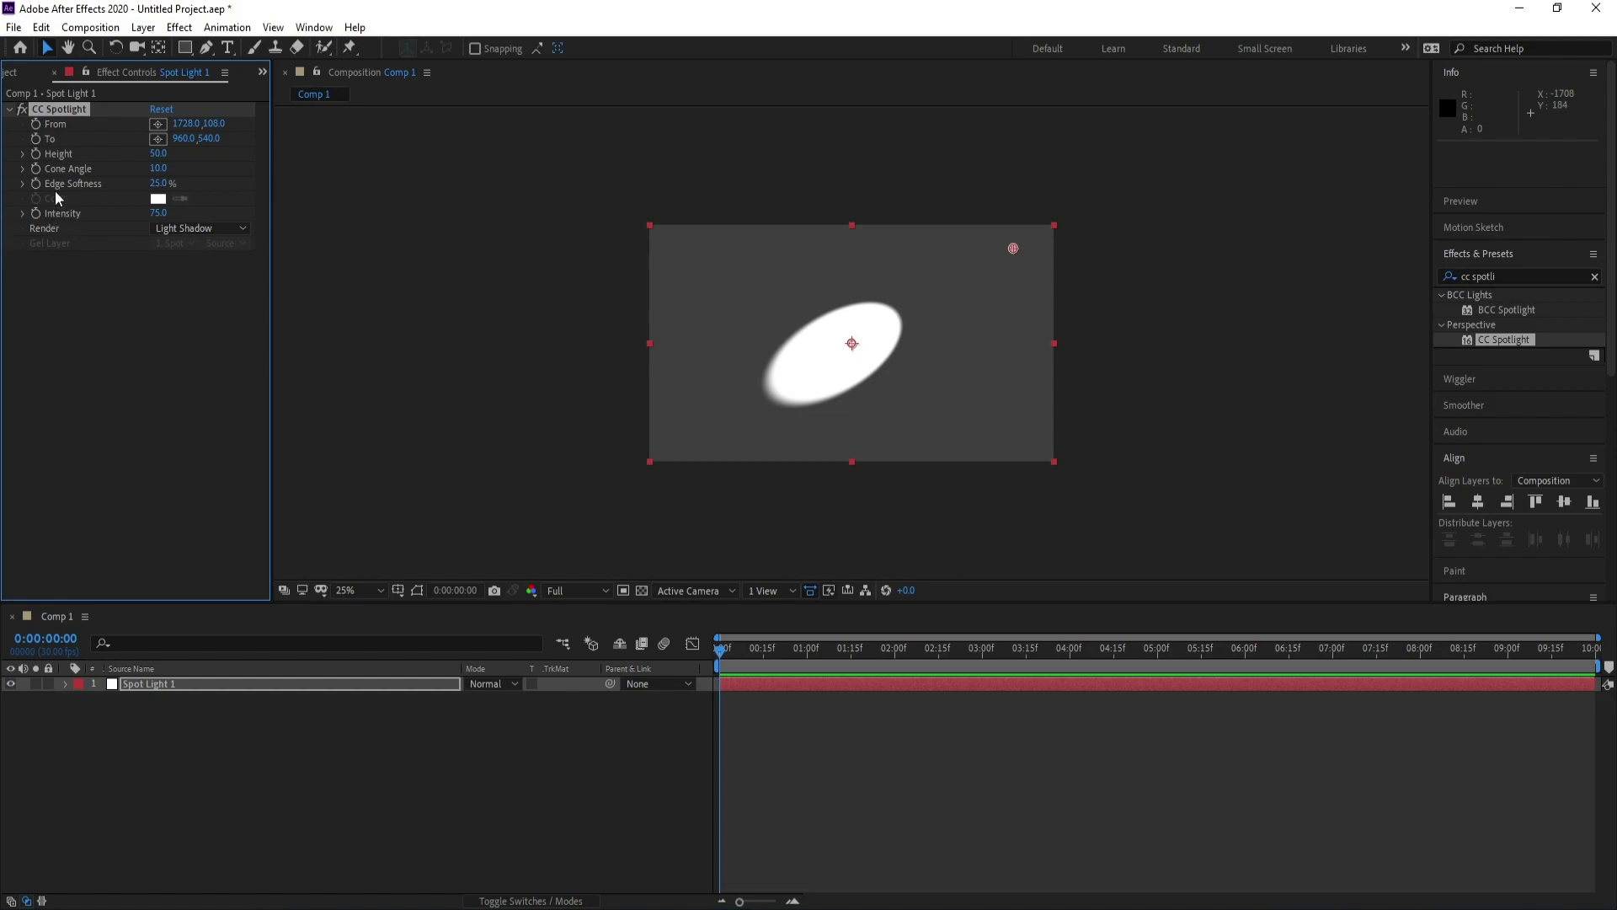
# Set CC Spotlight Height to 0 and Intensity to 100
pyautogui.click(158, 154)
pyautogui.write('0')
pyautogui.press('Return')
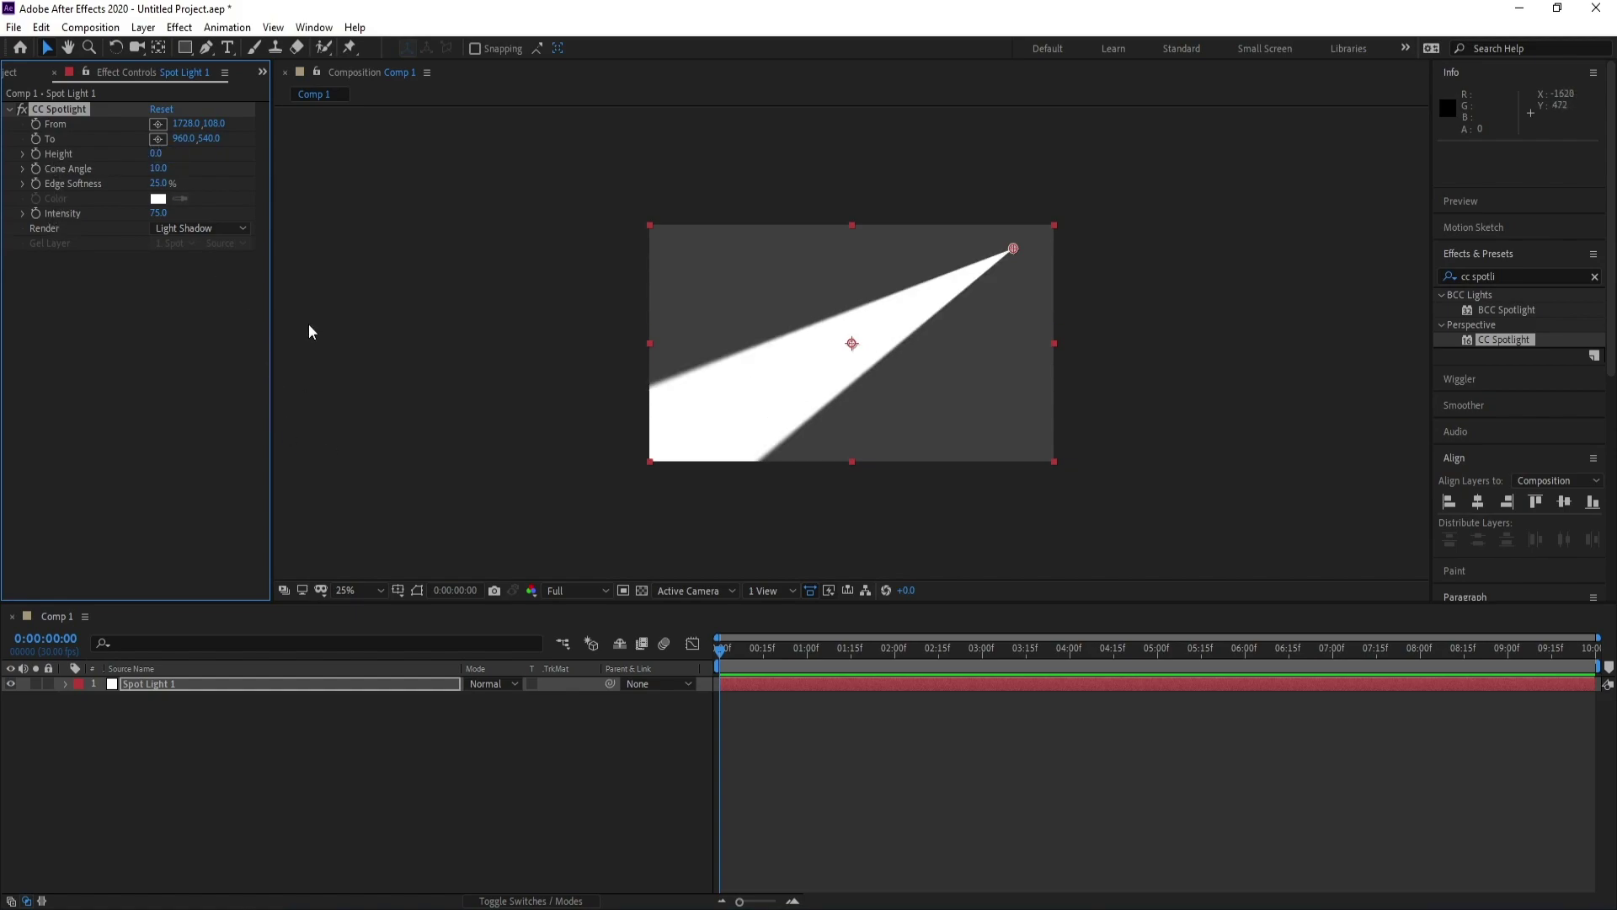
pyautogui.click(158, 213)
pyautogui.write('100')
pyautogui.press('Return')
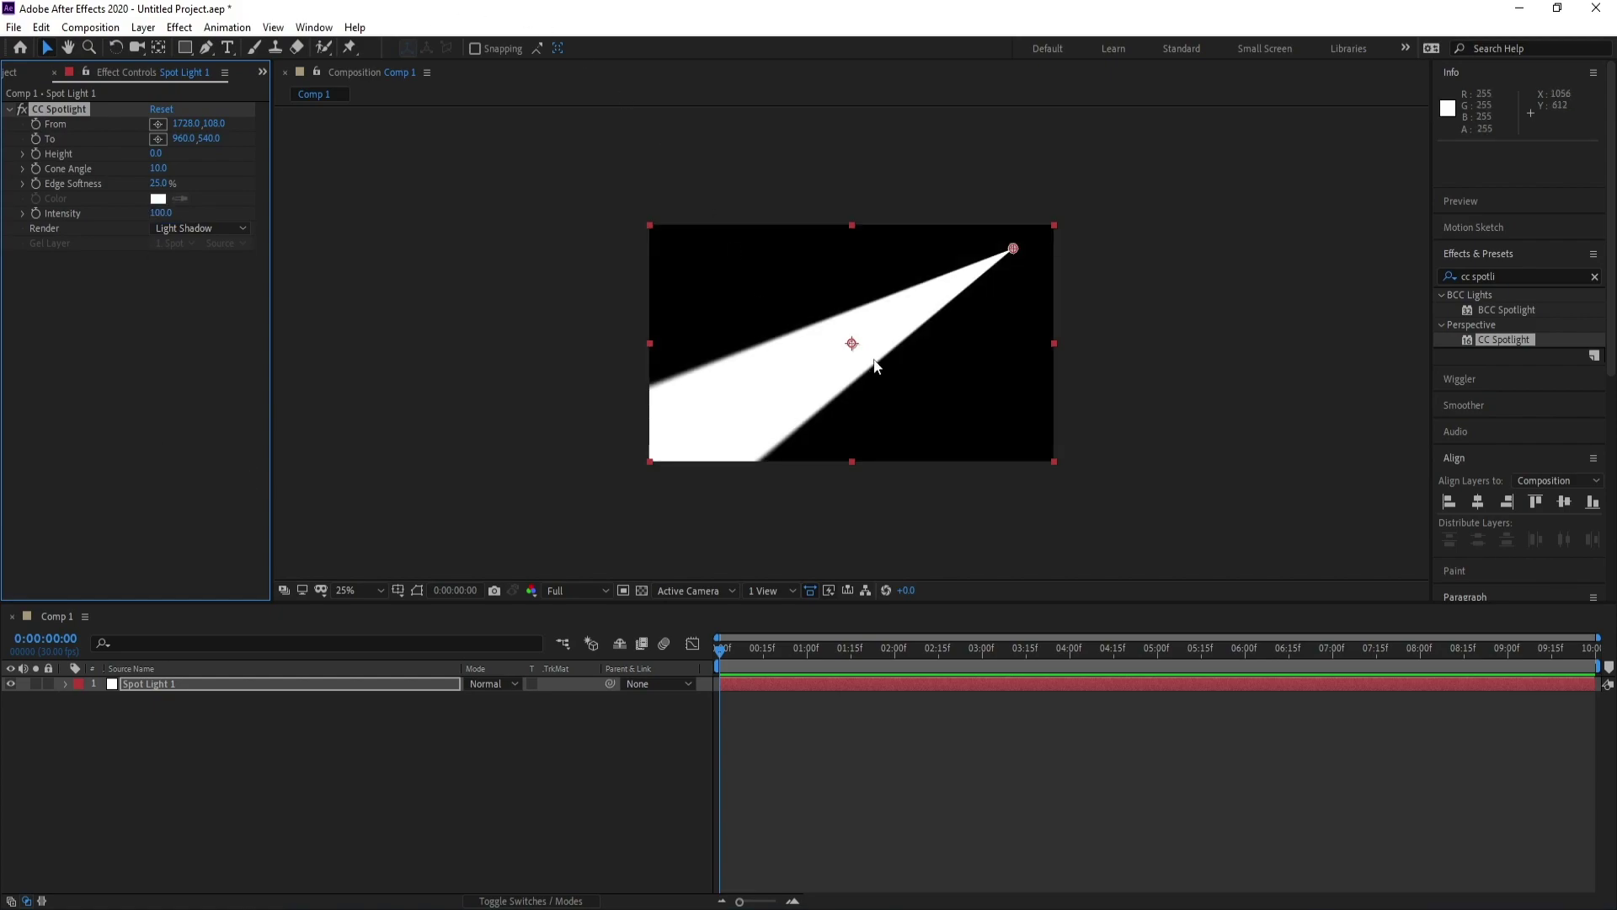
# Place the spotlight From point at the top-right (1940,-4) and To past the bottom-left (-92,1156)
pyautogui.moveTo(1016, 250); pyautogui.dragTo(1084, 205)
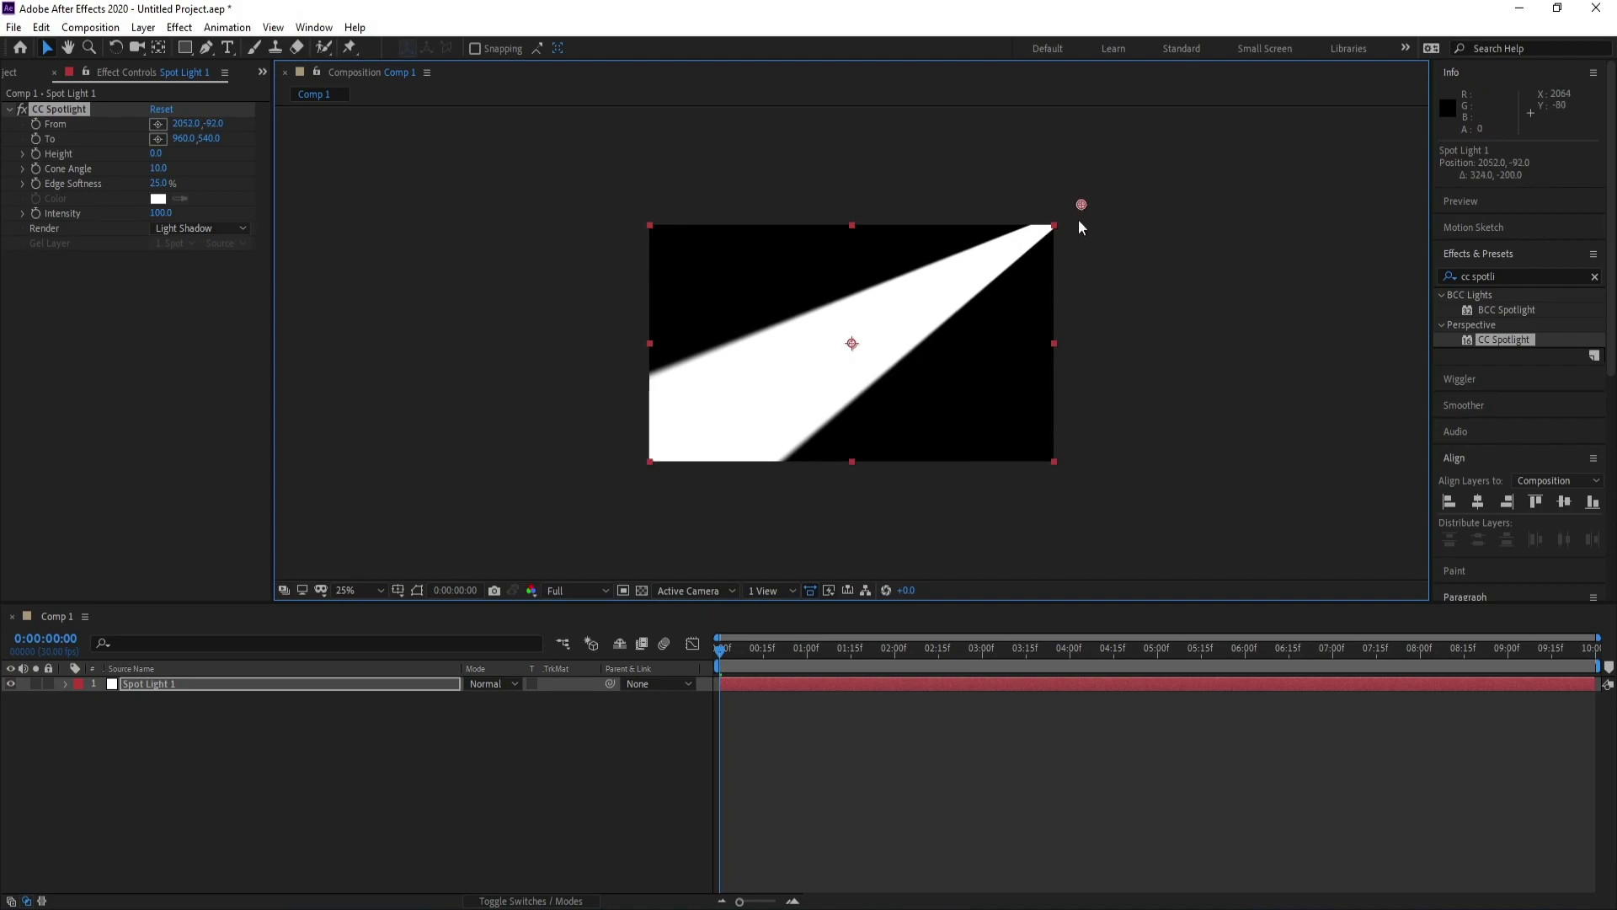
pyautogui.moveTo(853, 347); pyautogui.dragTo(630, 476)
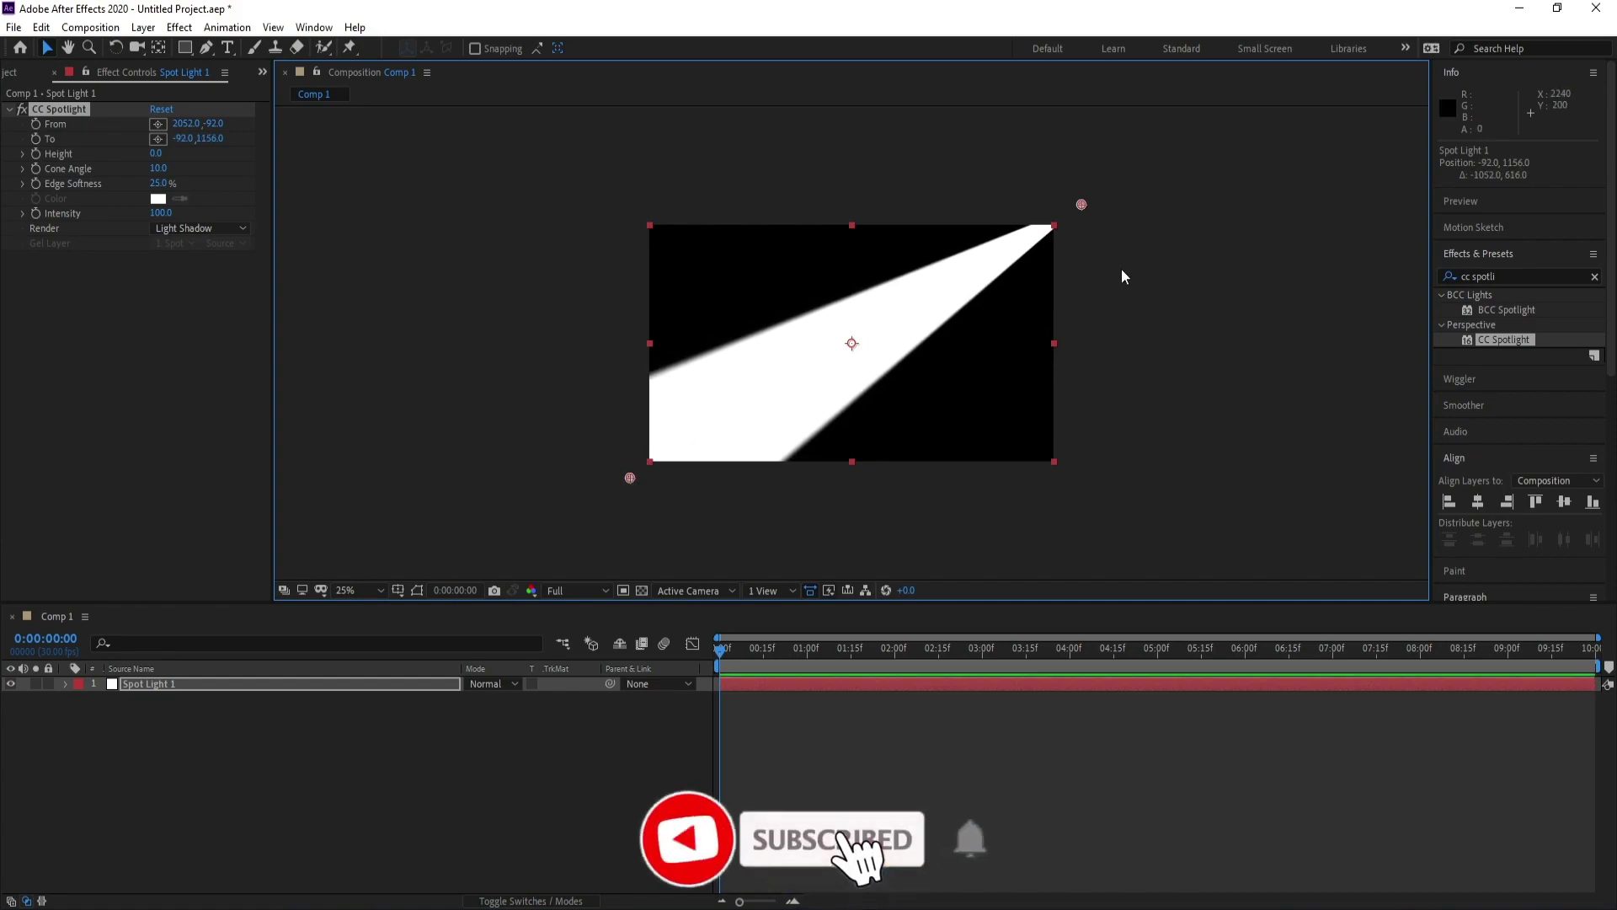
pyautogui.moveTo(1081, 205); pyautogui.dragTo(1060, 226)
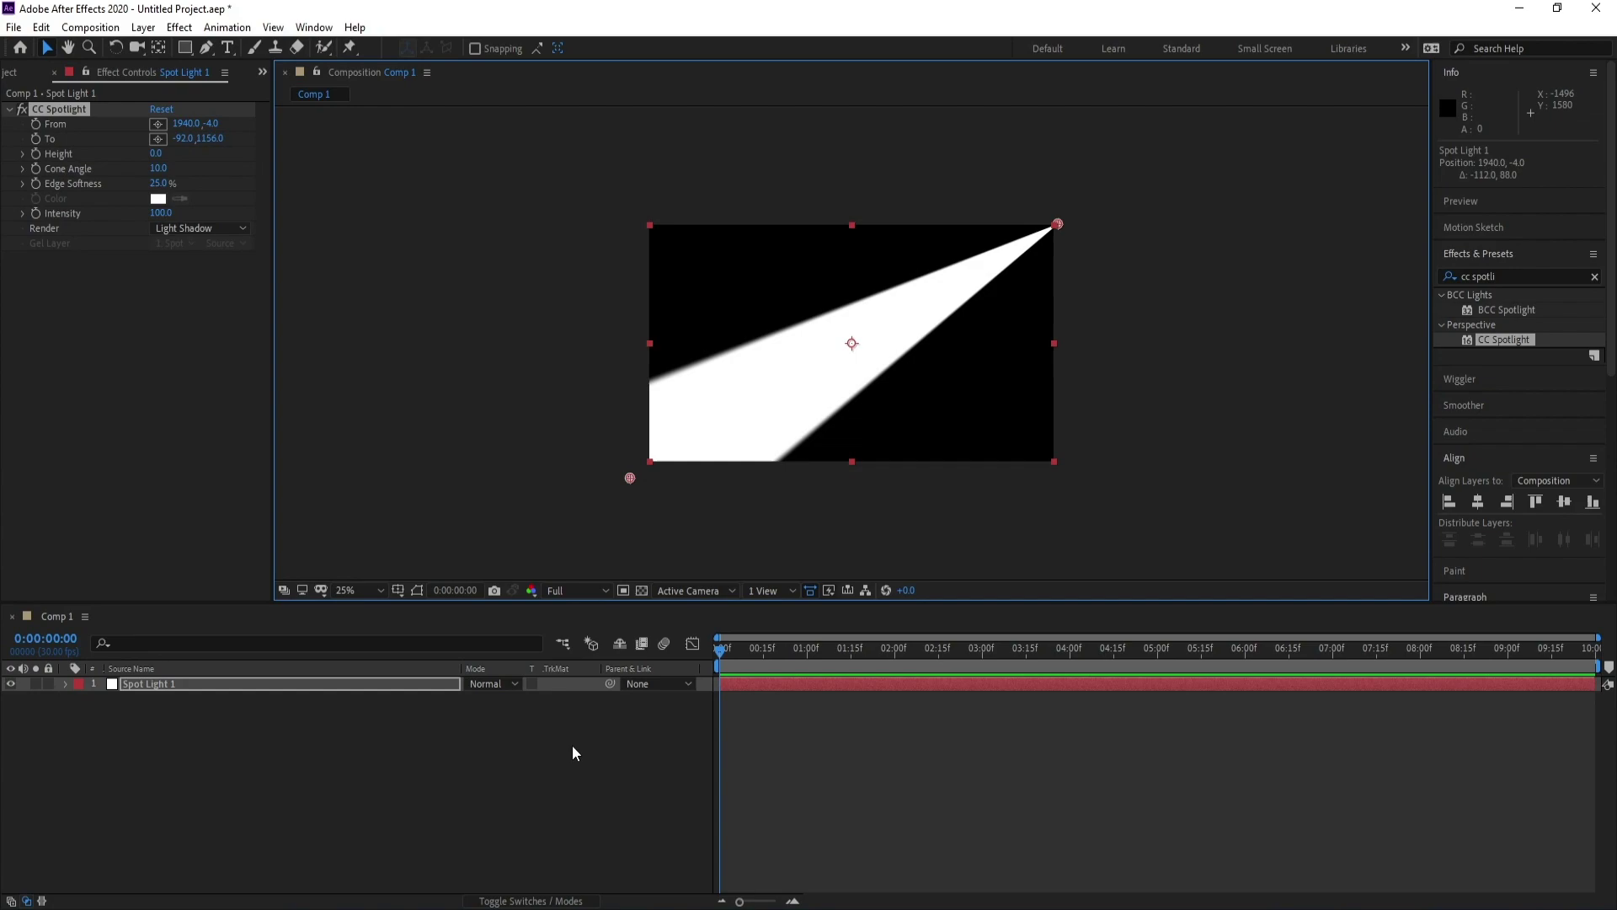
# Set Cone Angle to 12 and Edge Softness to 100%, nudging To down to -92,1164
pyautogui.moveTo(158, 169); pyautogui.dragTo(181, 174)
pyautogui.click(167, 171)
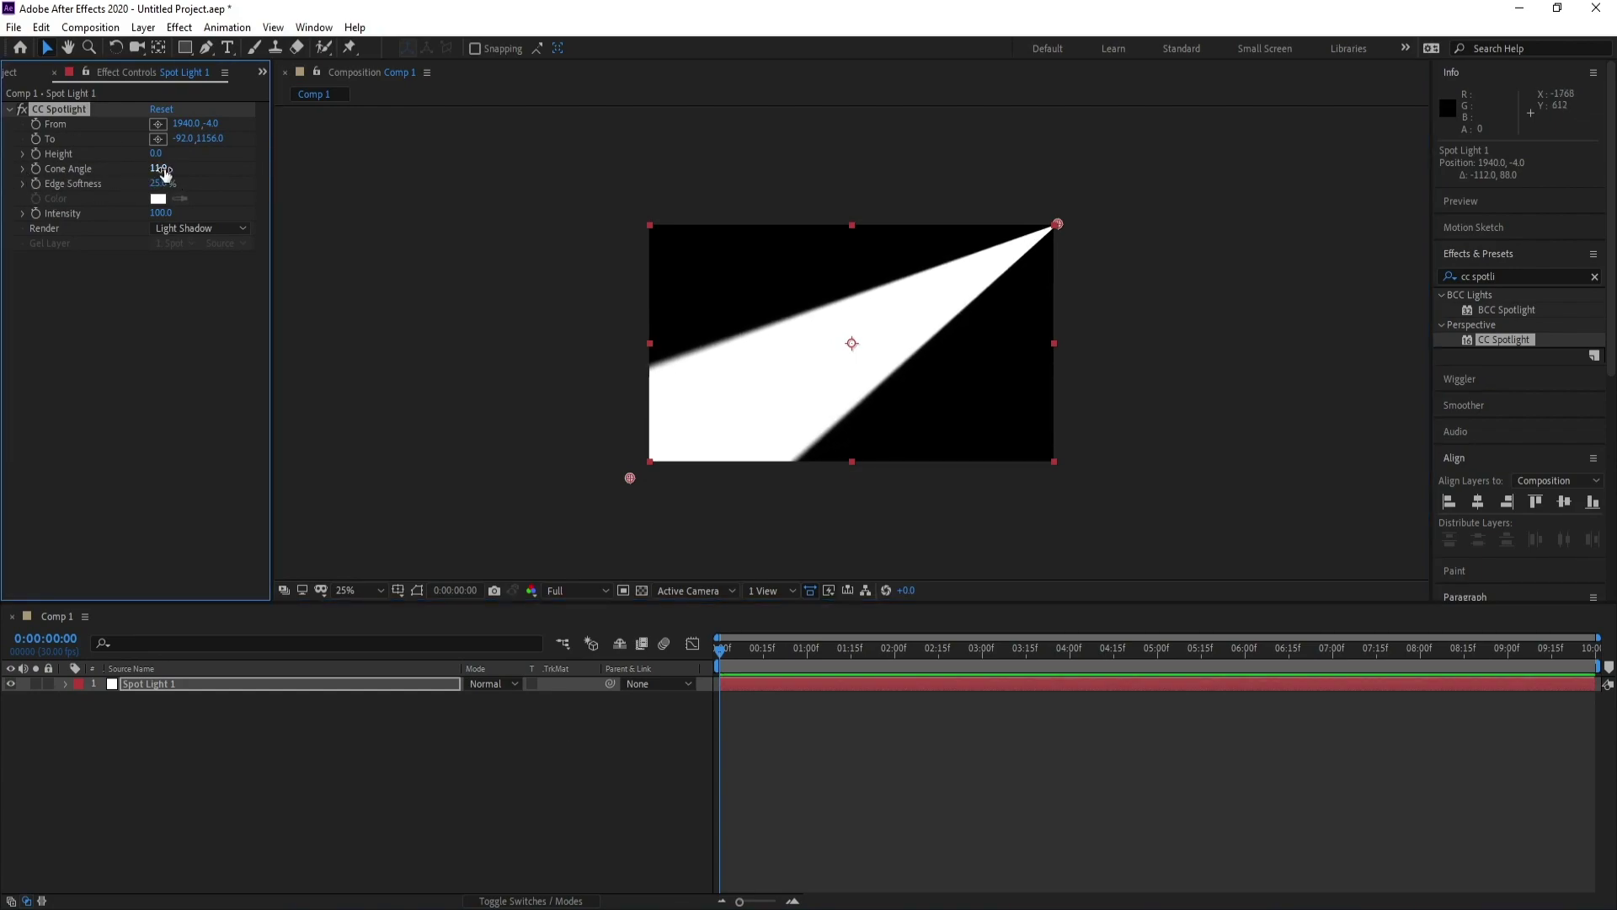
pyautogui.write('12')
pyautogui.press('Return')
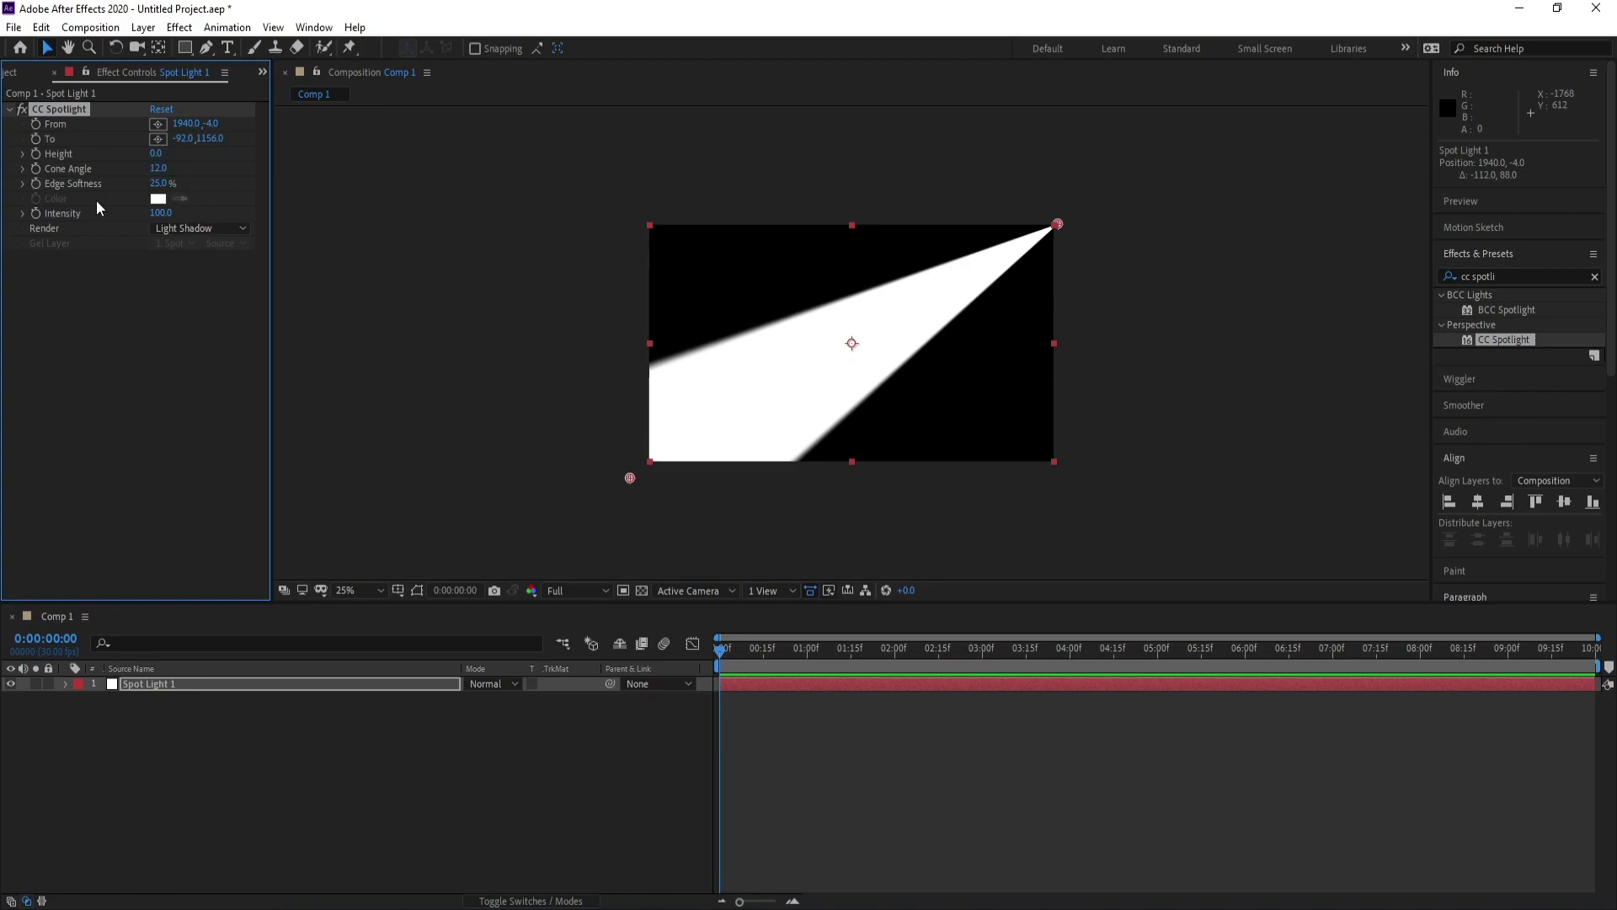
pyautogui.click(160, 183)
pyautogui.write('100')
pyautogui.press('Return')
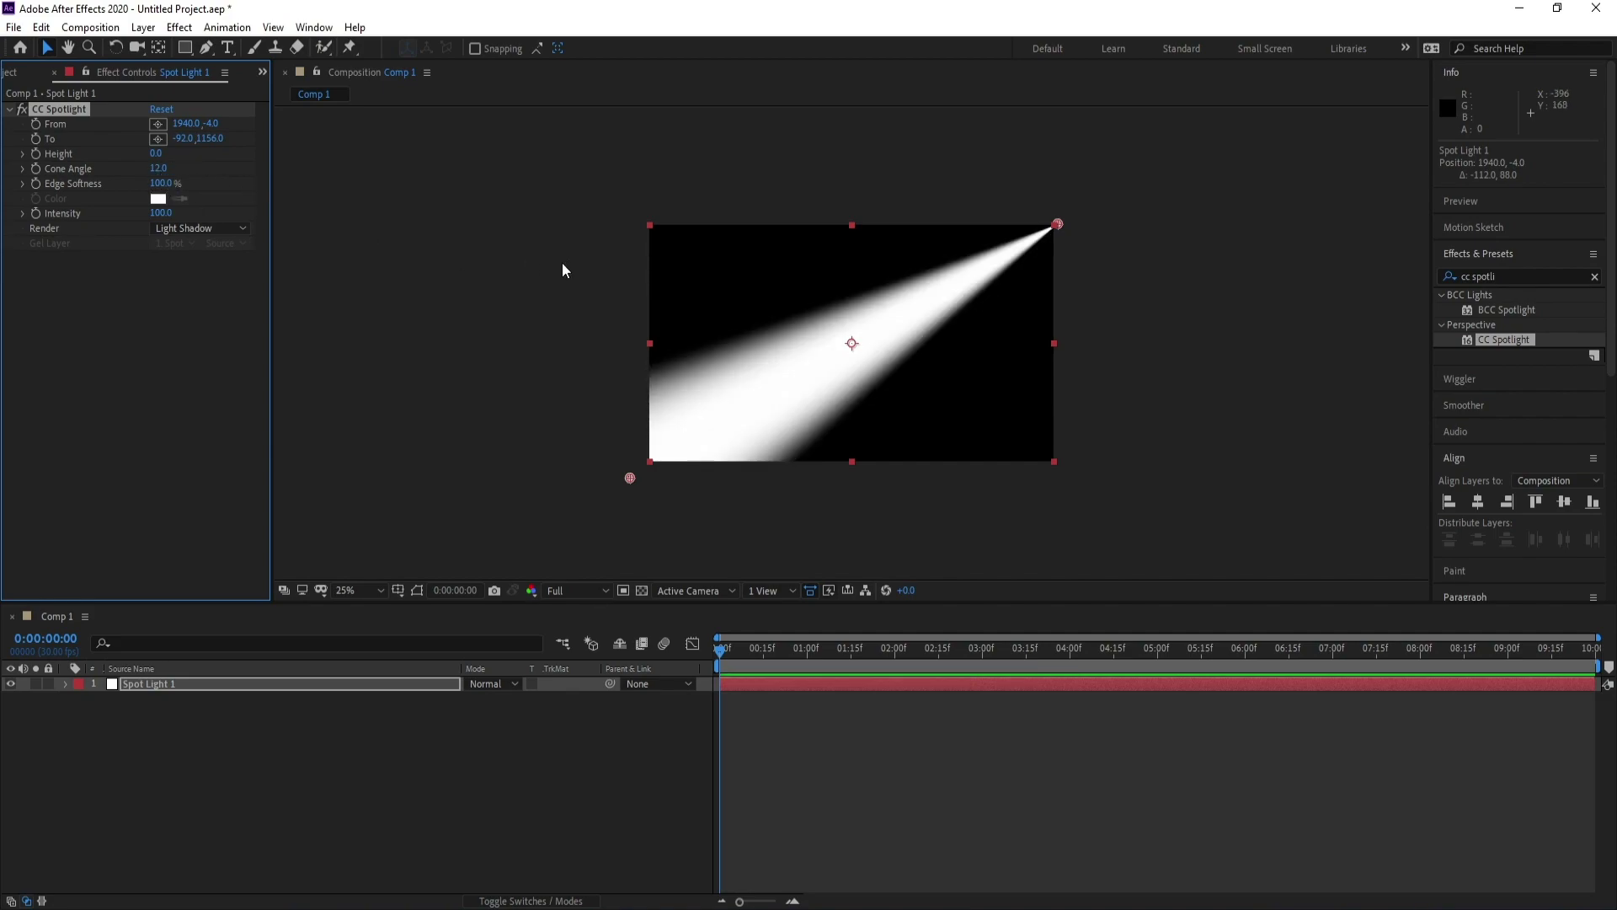
pyautogui.moveTo(630, 478); pyautogui.dragTo(632, 483)
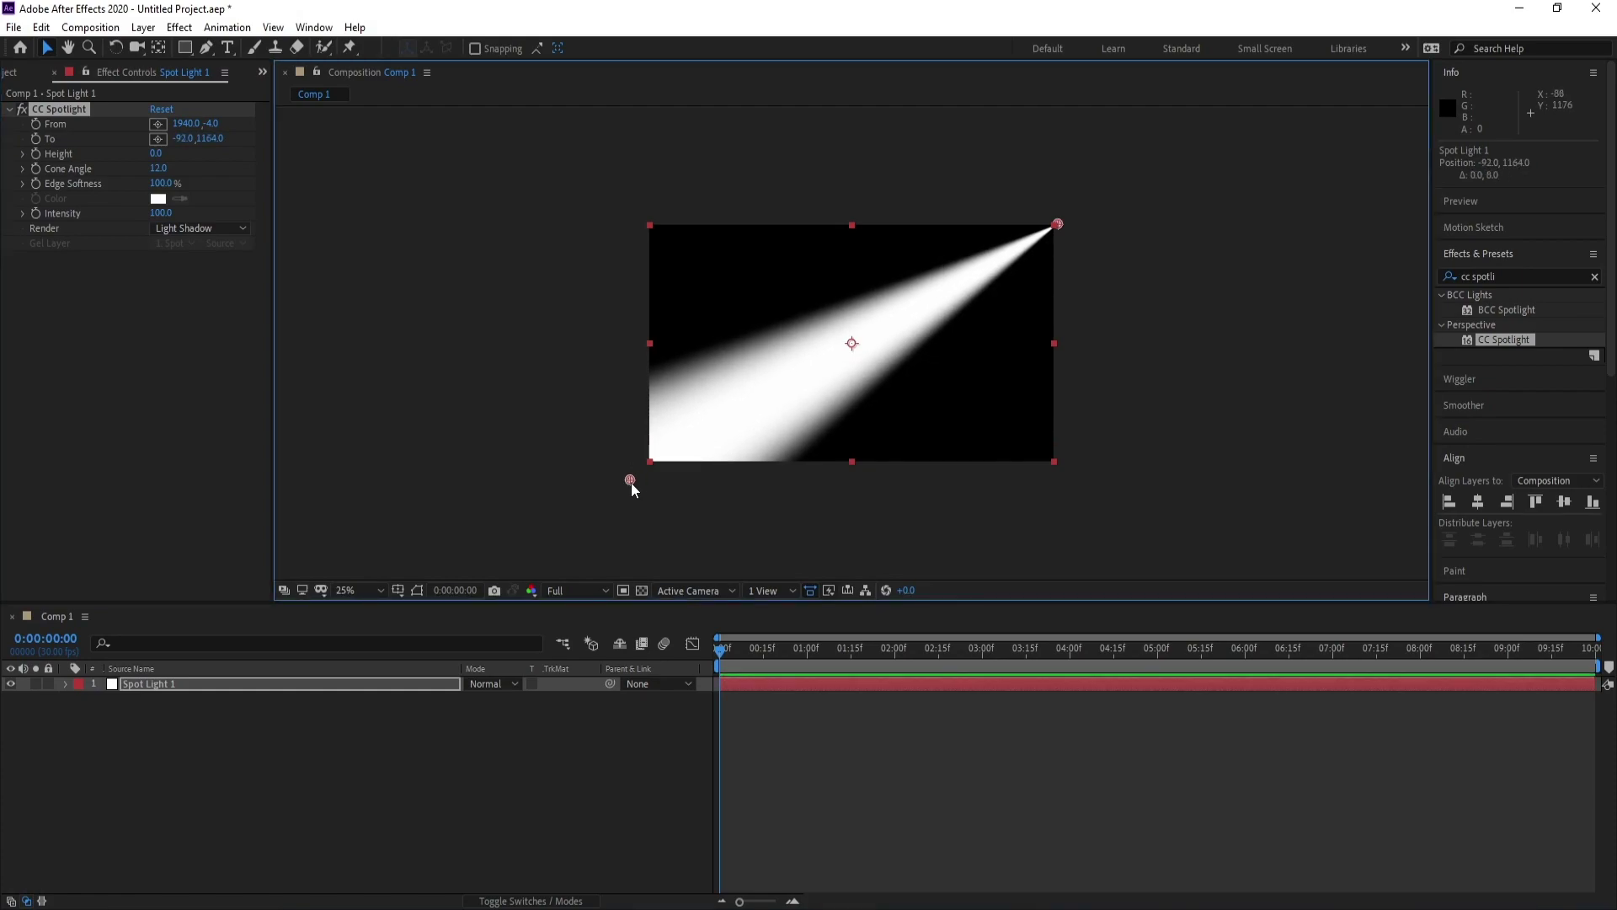
# Duplicate the Spot Light 1 layer and set the top copy's blend mode to Screen
pyautogui.click(143, 686)
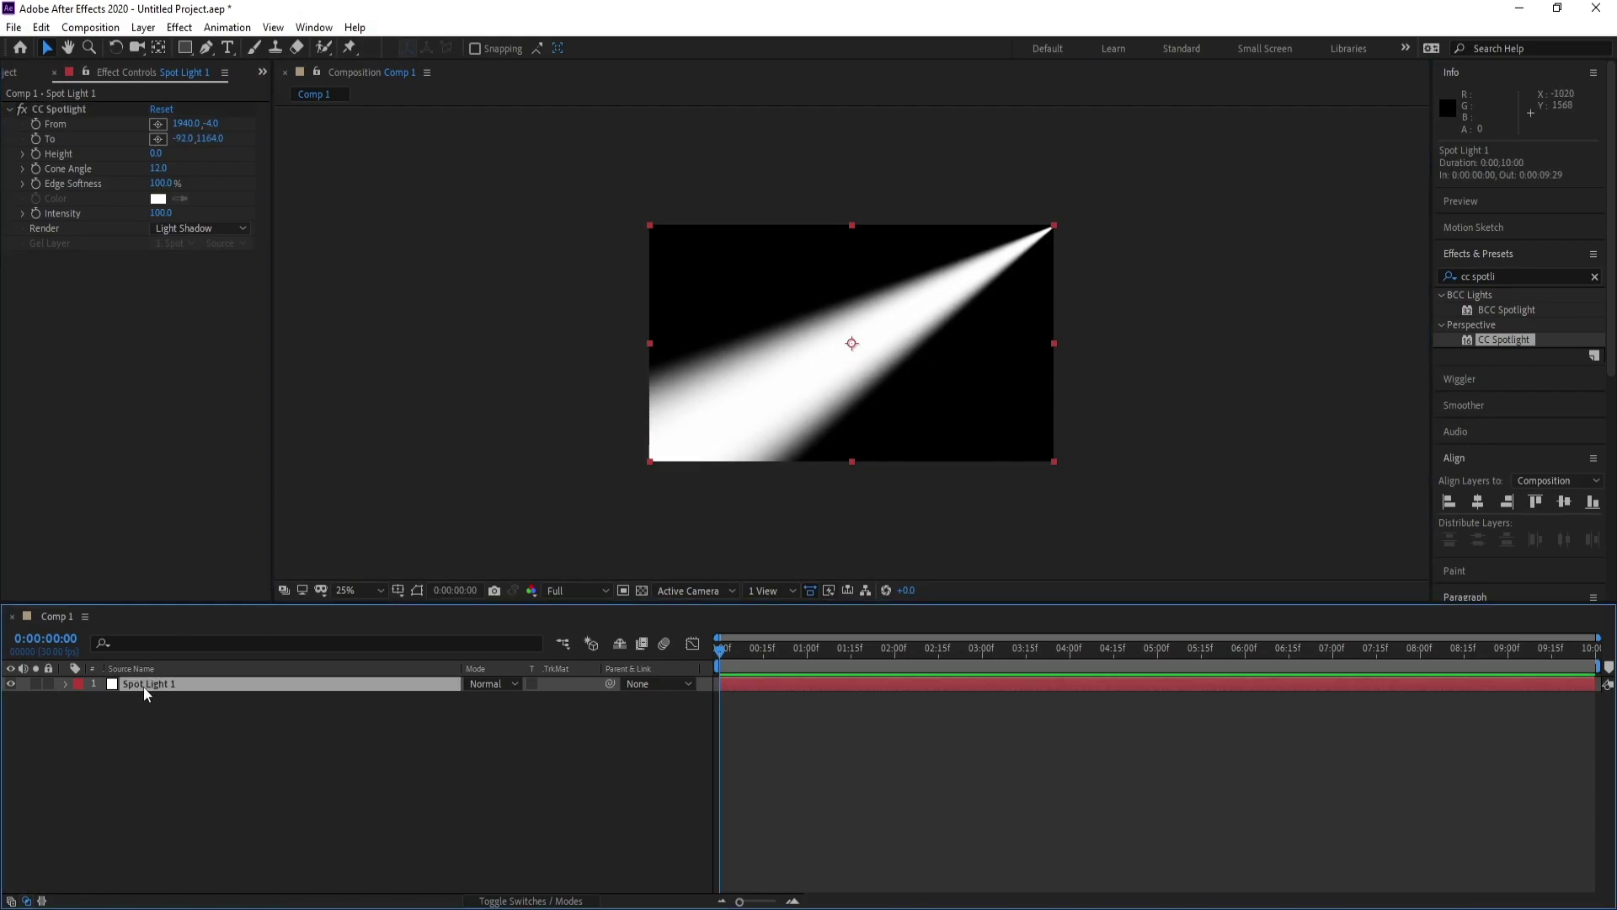
pyautogui.hotkey('ctrl', 'd')
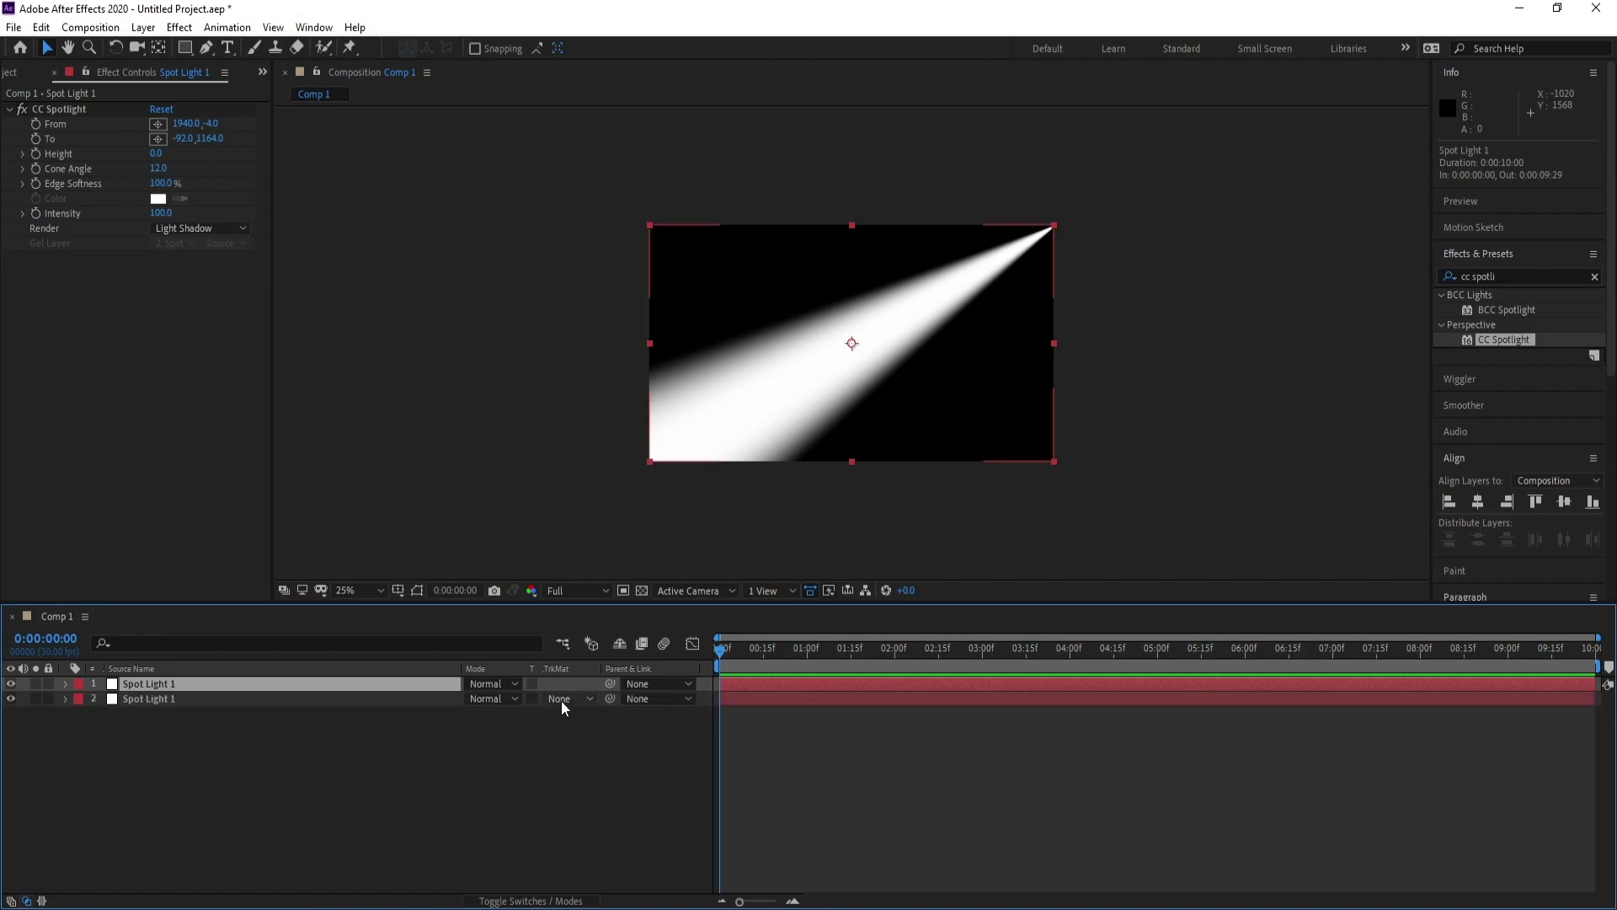
pyautogui.click(483, 683)
pyautogui.click(557, 365)
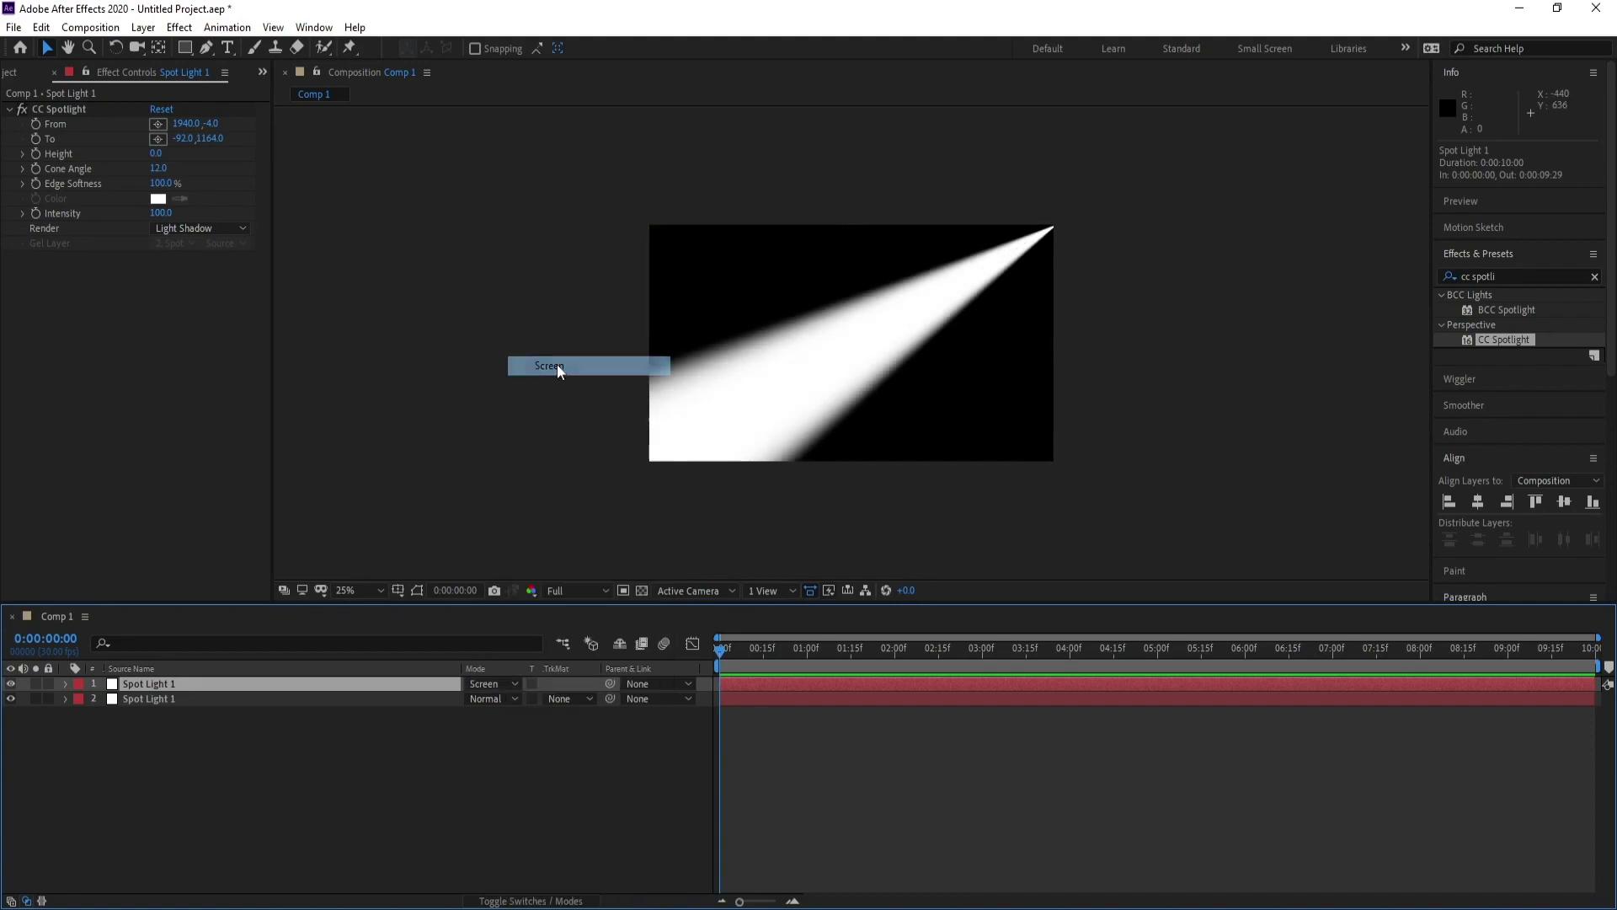
# Aim the top beam from the top-left corner (-32,-8) to the lower right (1988,1244)
pyautogui.click(190, 684)
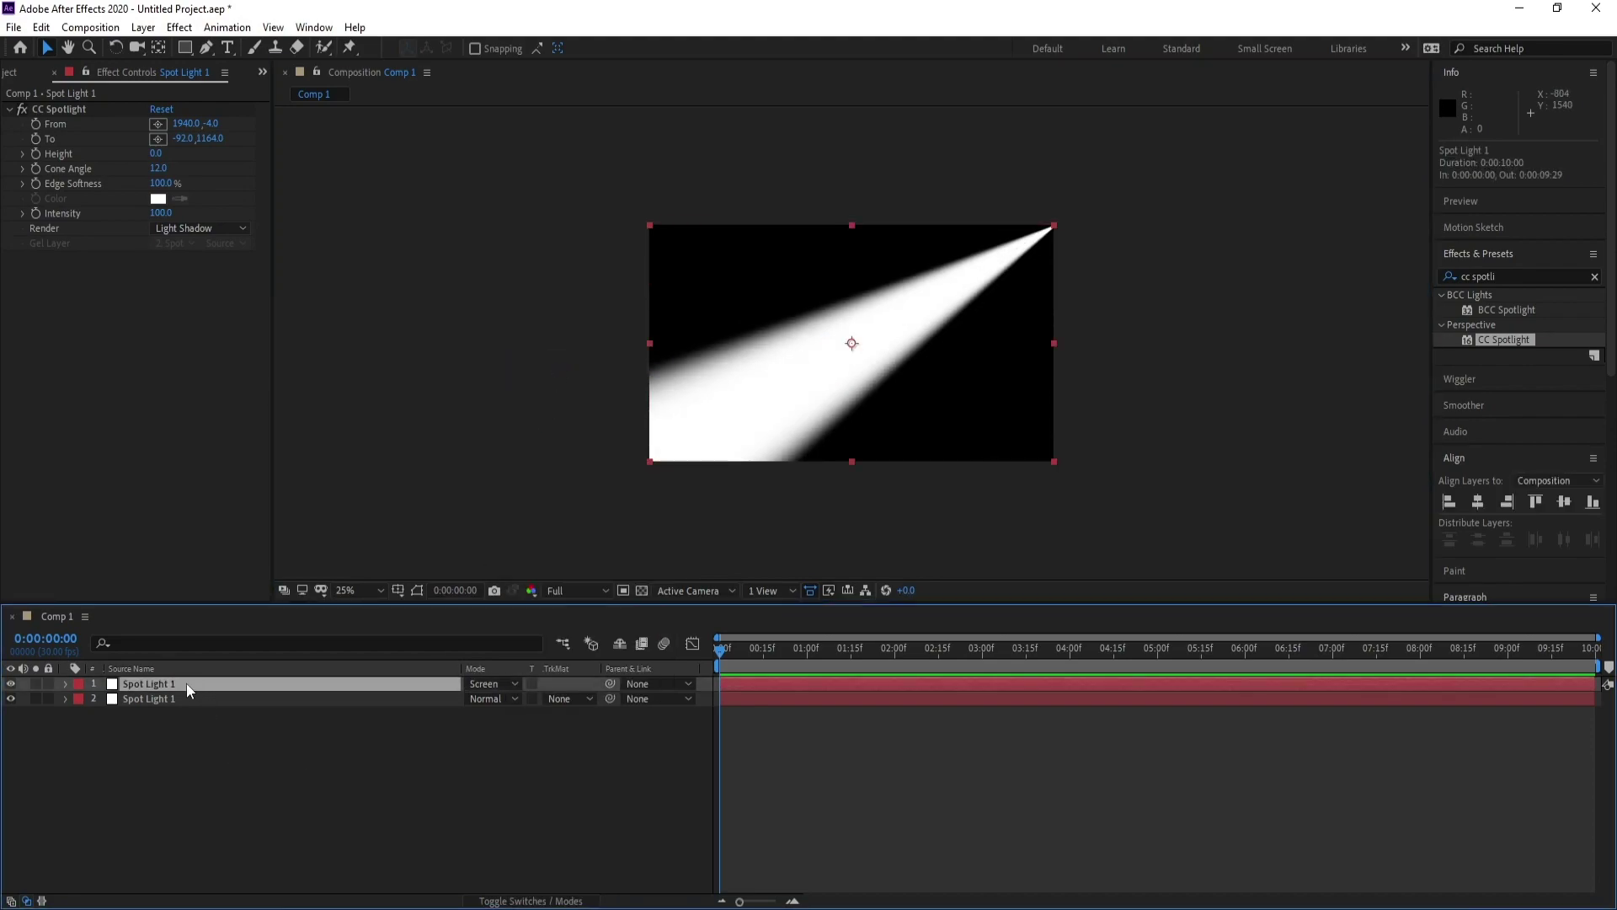
pyautogui.click(62, 110)
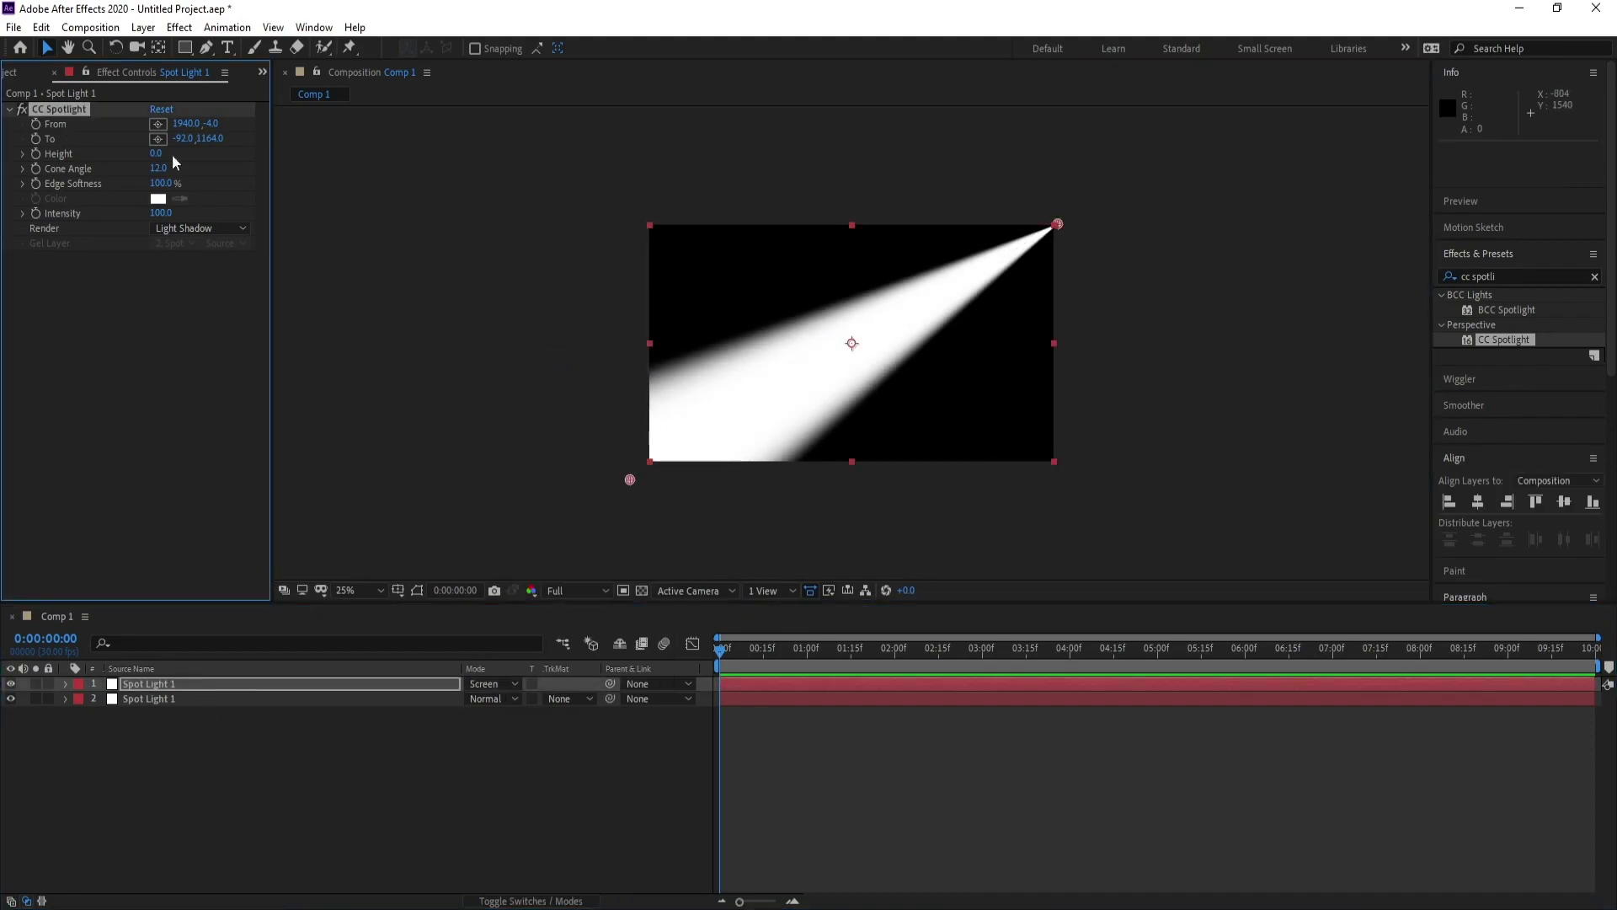
pyautogui.moveTo(1058, 225); pyautogui.dragTo(1027, 219)
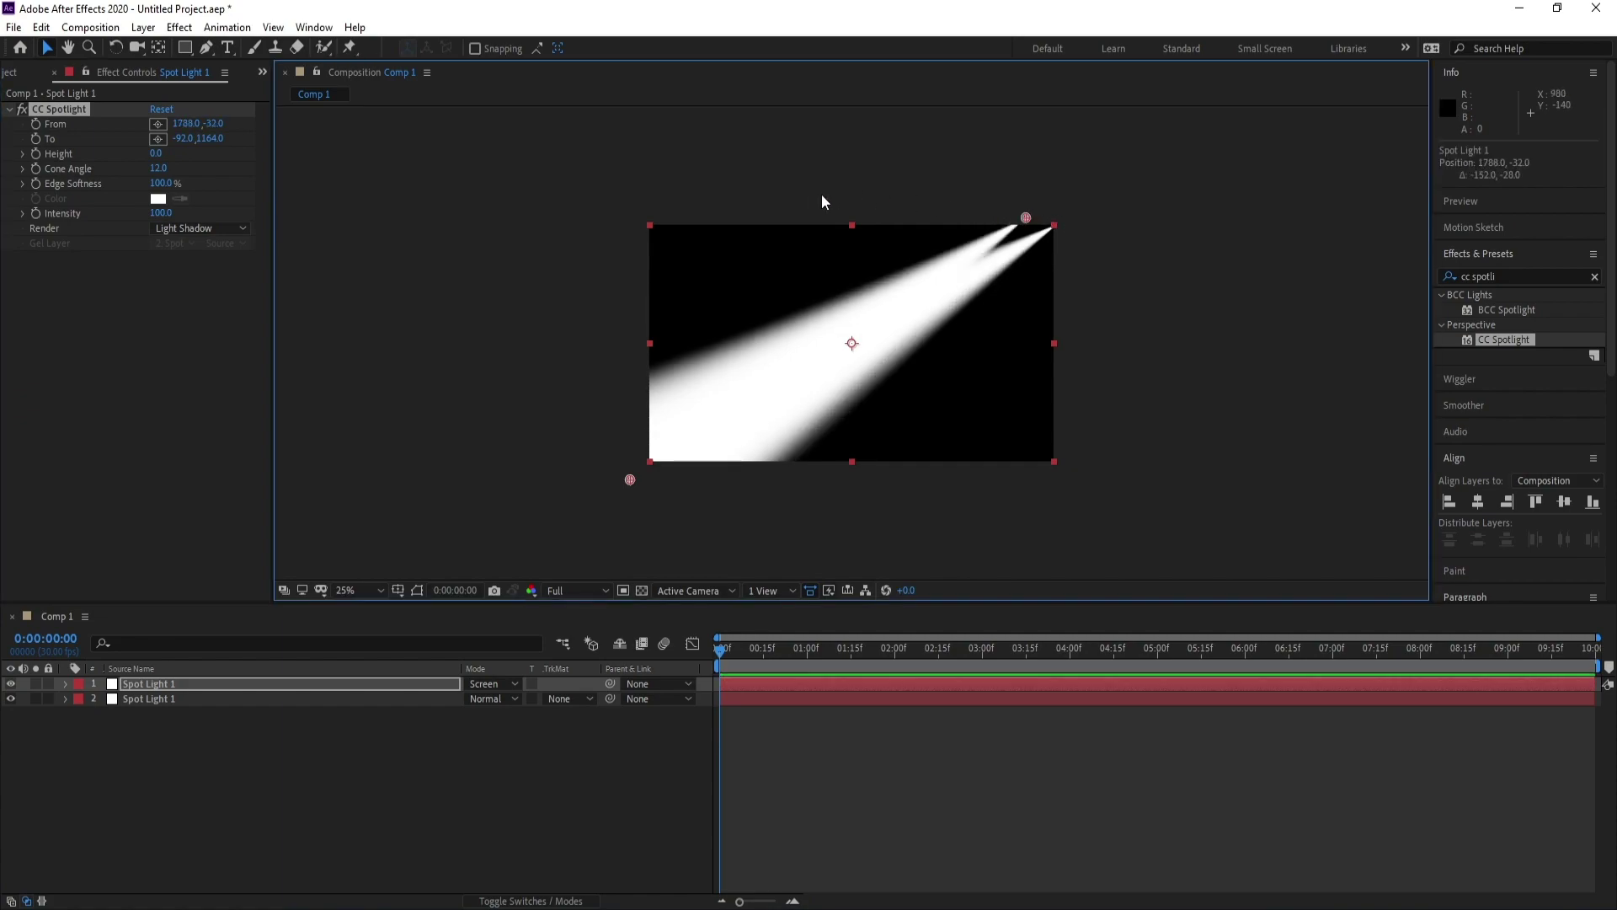
pyautogui.click(667, 196)
pyautogui.click(78, 112)
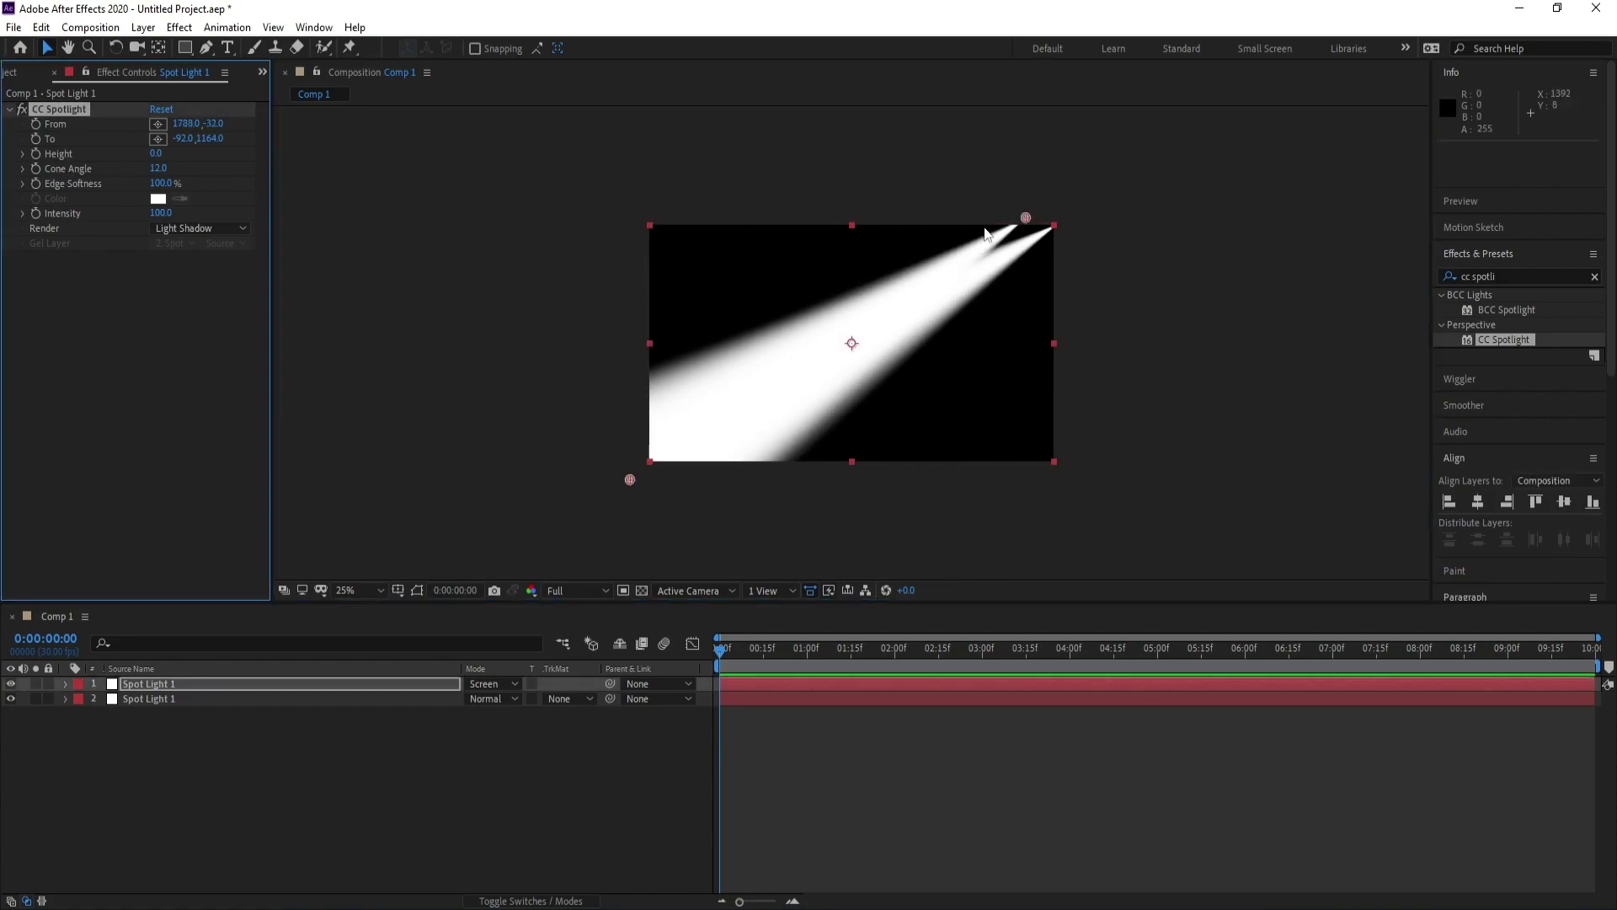
pyautogui.moveTo(1028, 214); pyautogui.dragTo(654, 208)
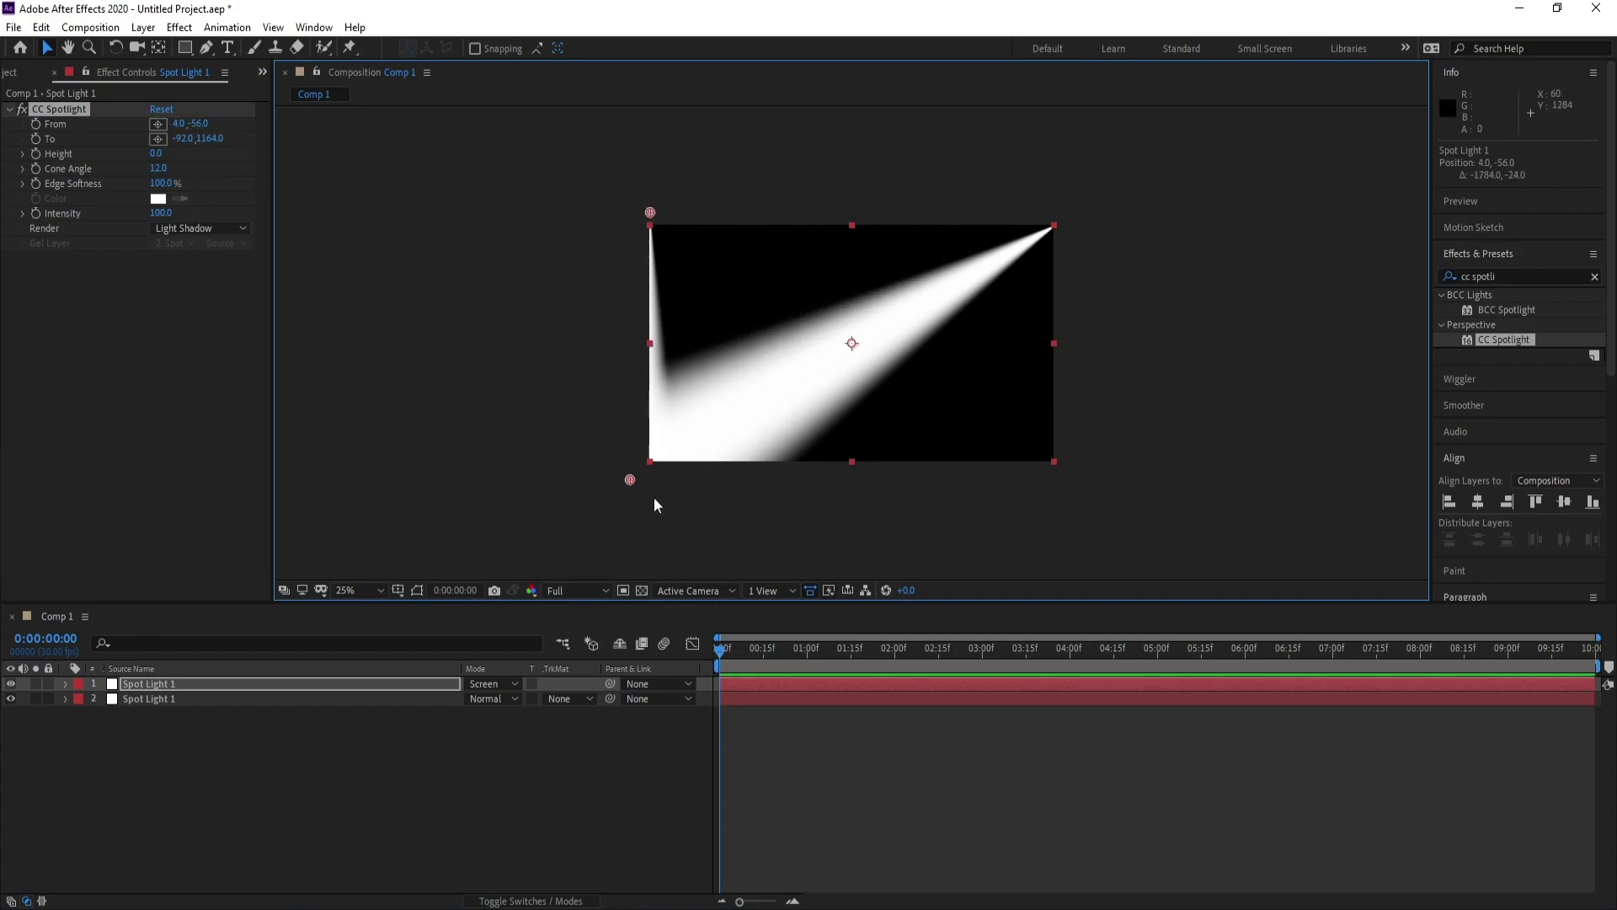
pyautogui.click(715, 494)
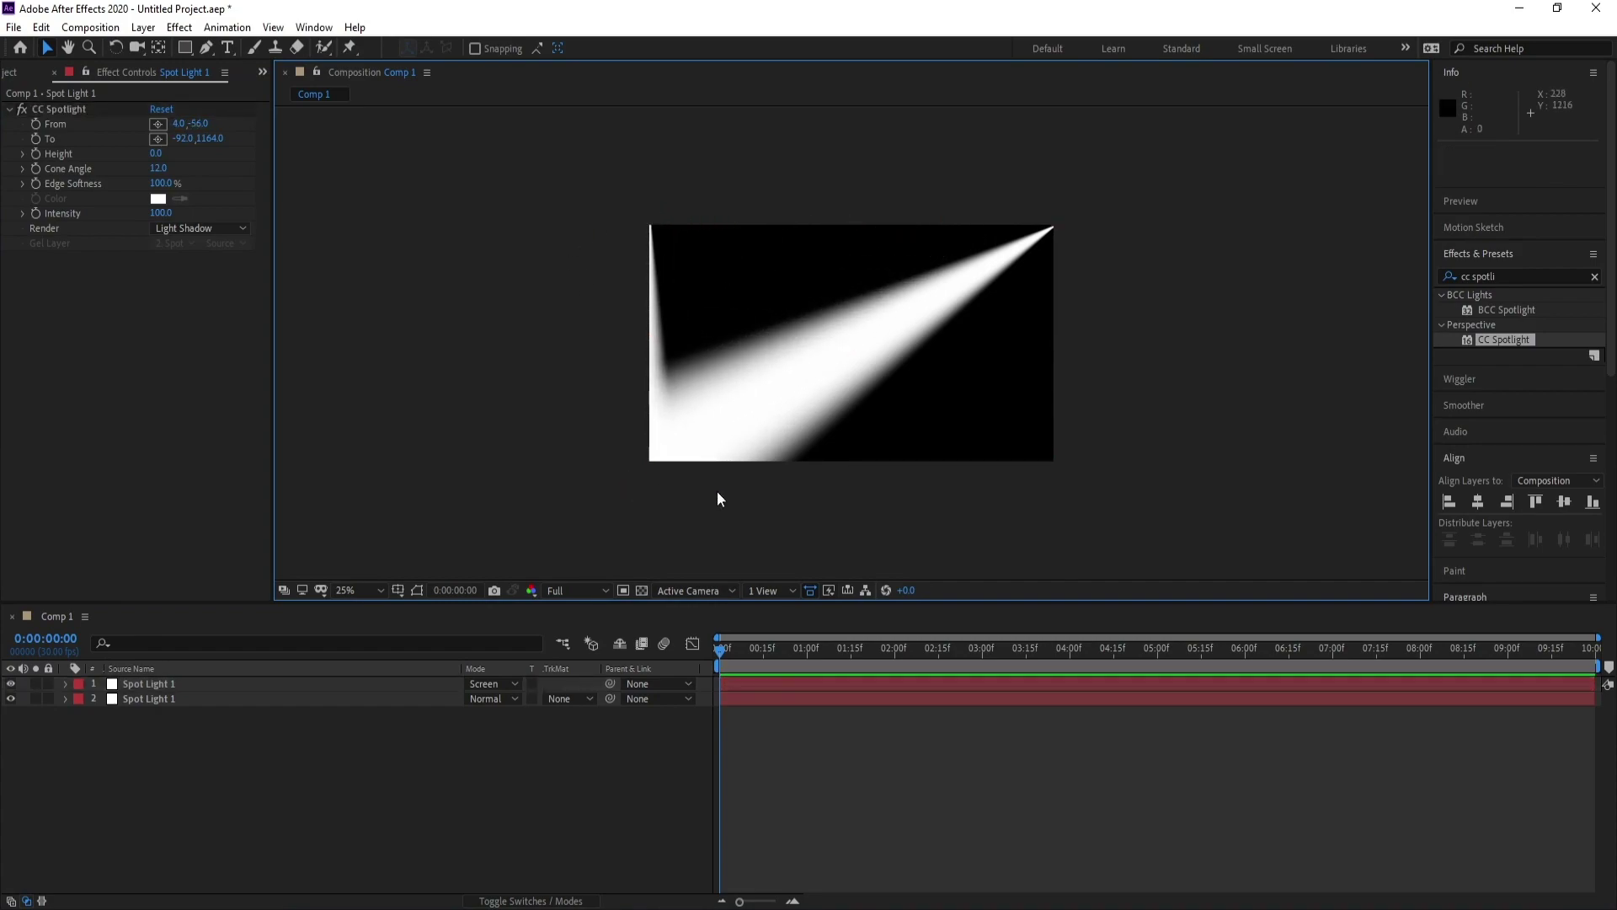
pyautogui.click(77, 108)
pyautogui.moveTo(631, 483); pyautogui.dragTo(1065, 501)
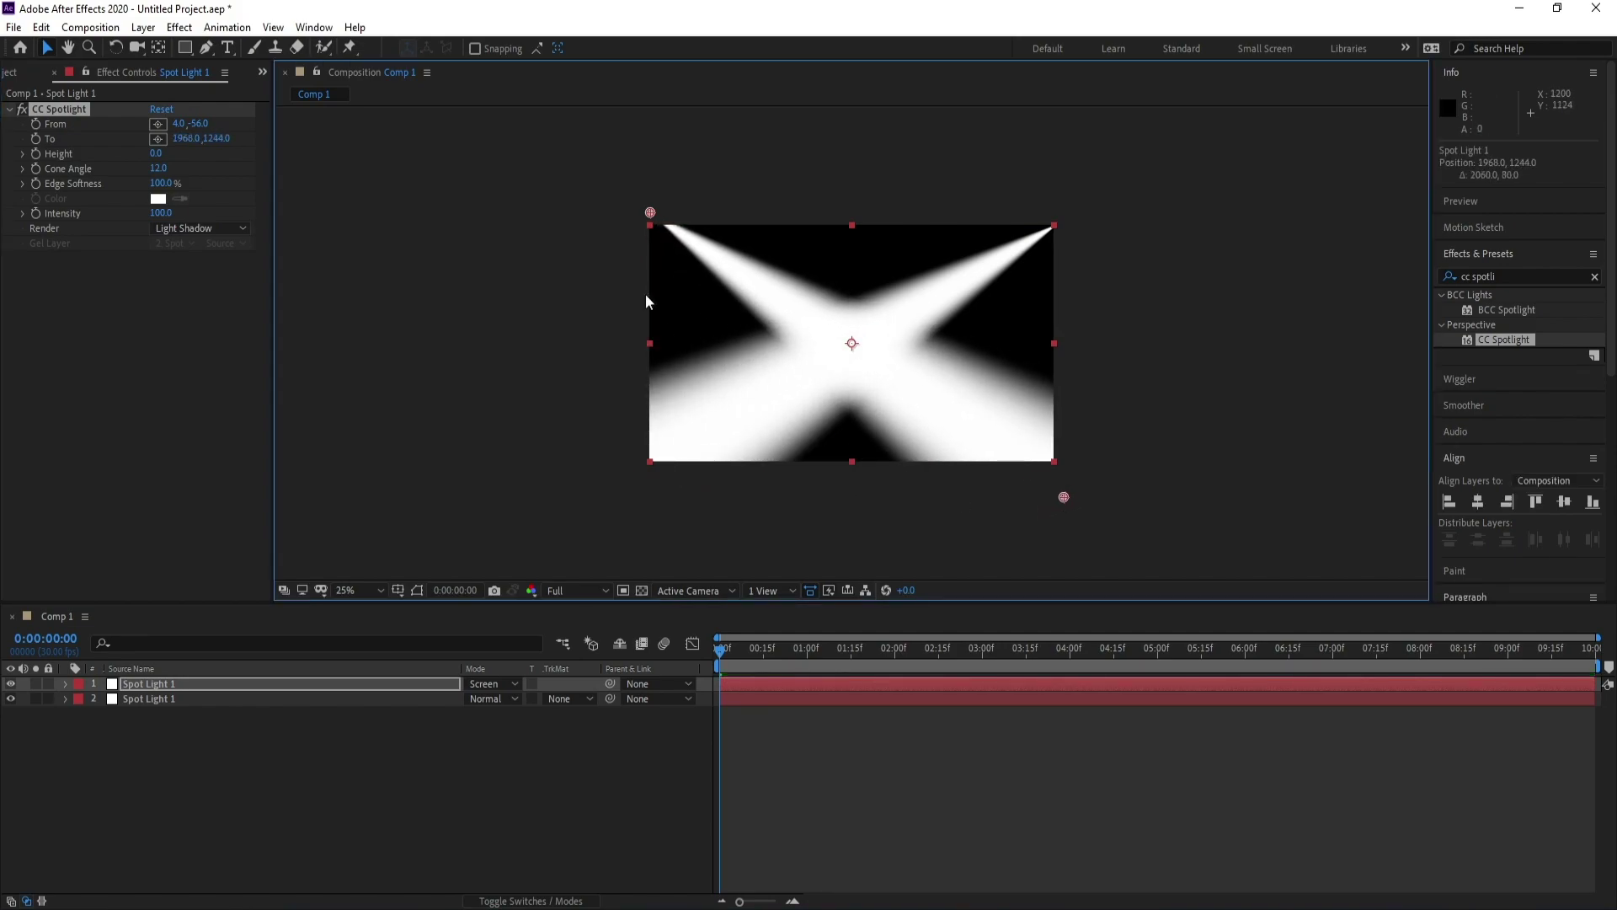
pyautogui.moveTo(650, 213)
pyautogui.mouseDown()
pyautogui.moveTo(630, 212)
pyautogui.moveTo(643, 224)
pyautogui.mouseUp()
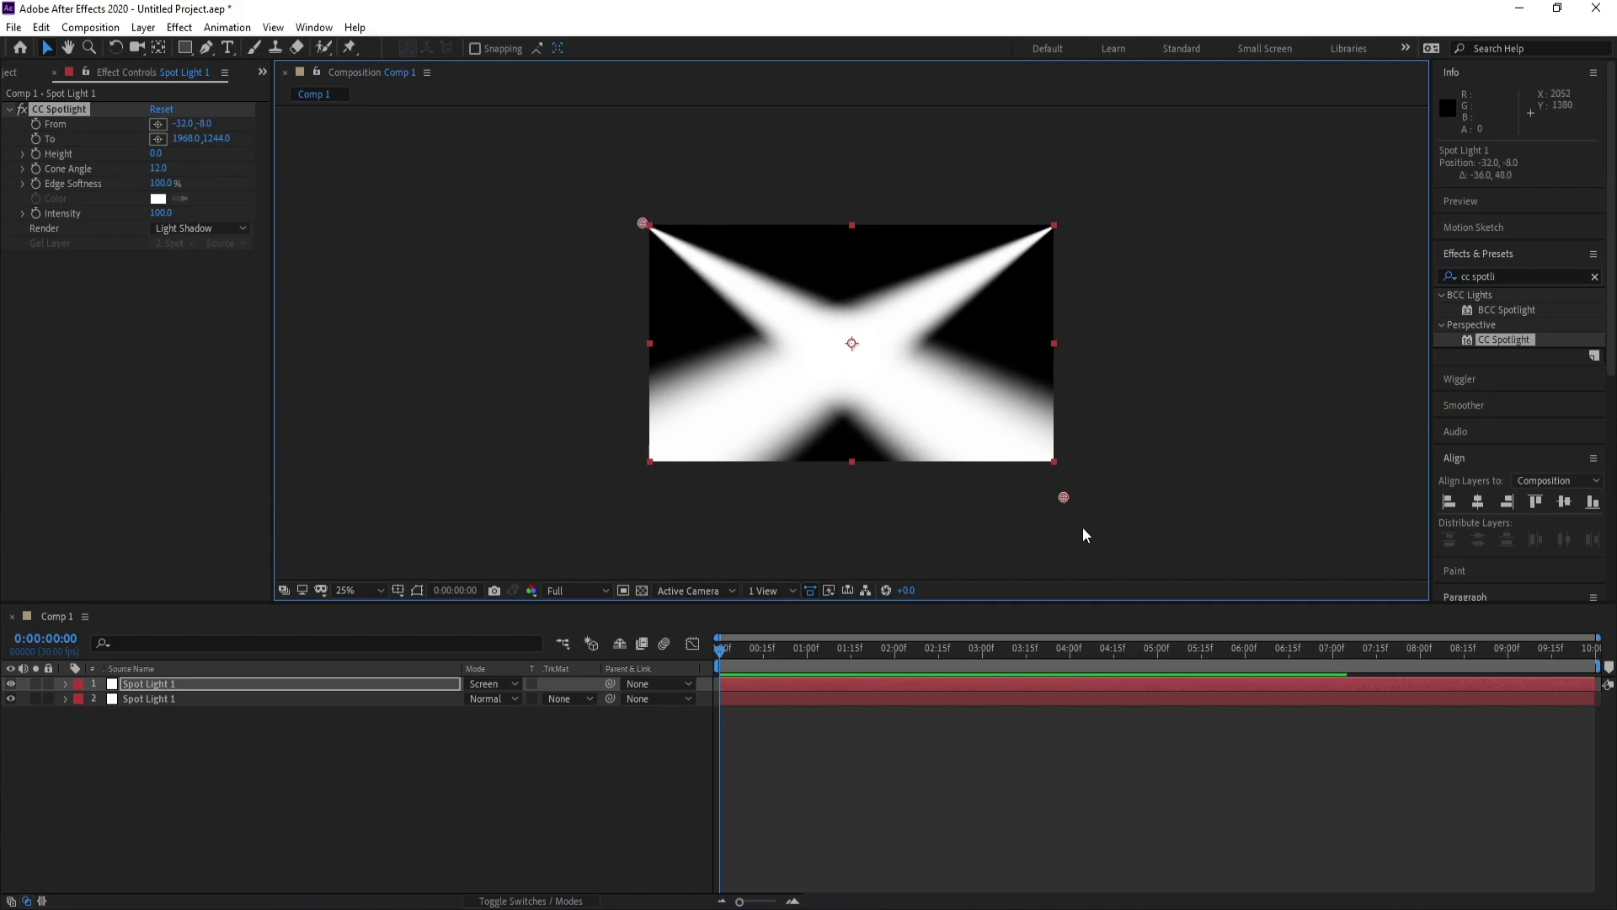
pyautogui.moveTo(1064, 497); pyautogui.dragTo(1068, 497)
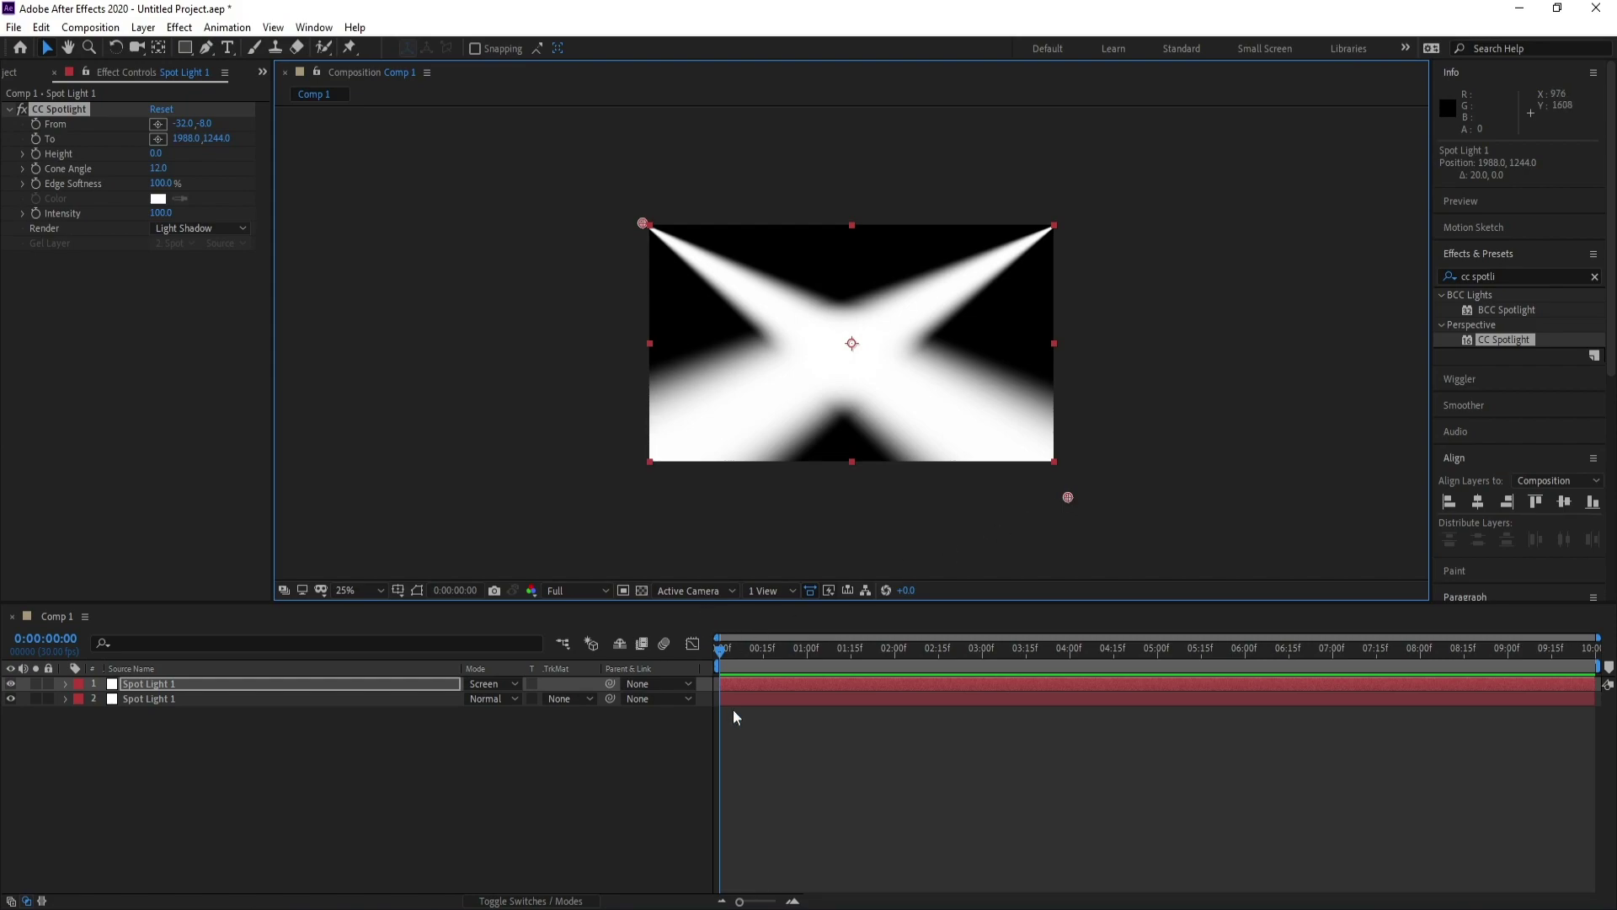
# At 0:00:05:00, enable the top beam's To stopwatch, then select the lower layer's CC Spotlight
pyautogui.click(1158, 649)
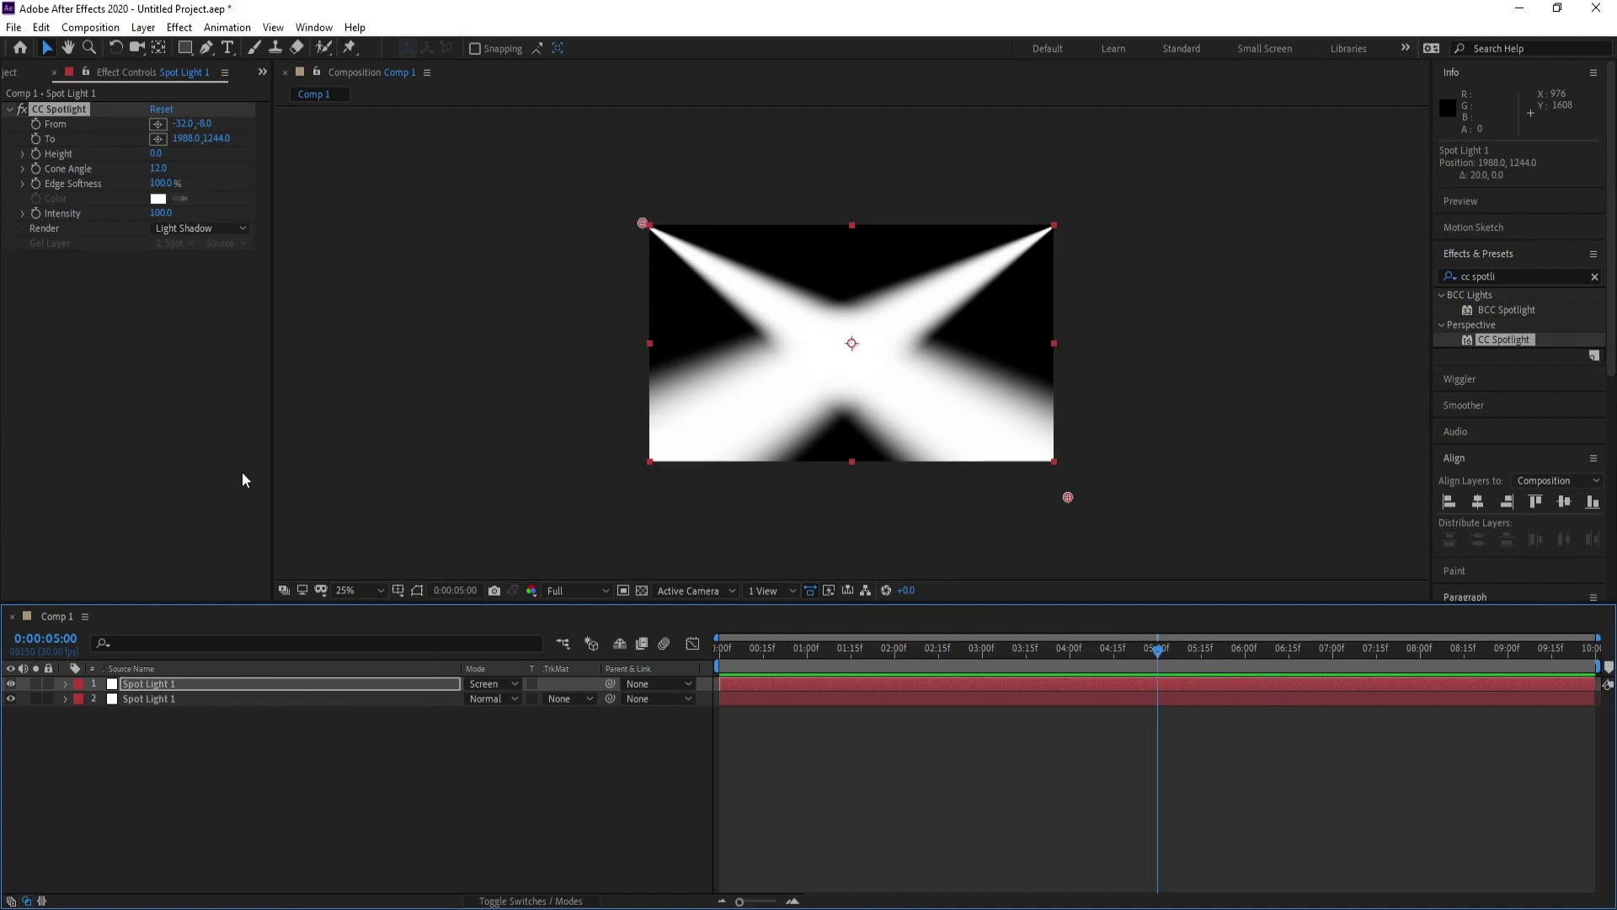
pyautogui.click(35, 138)
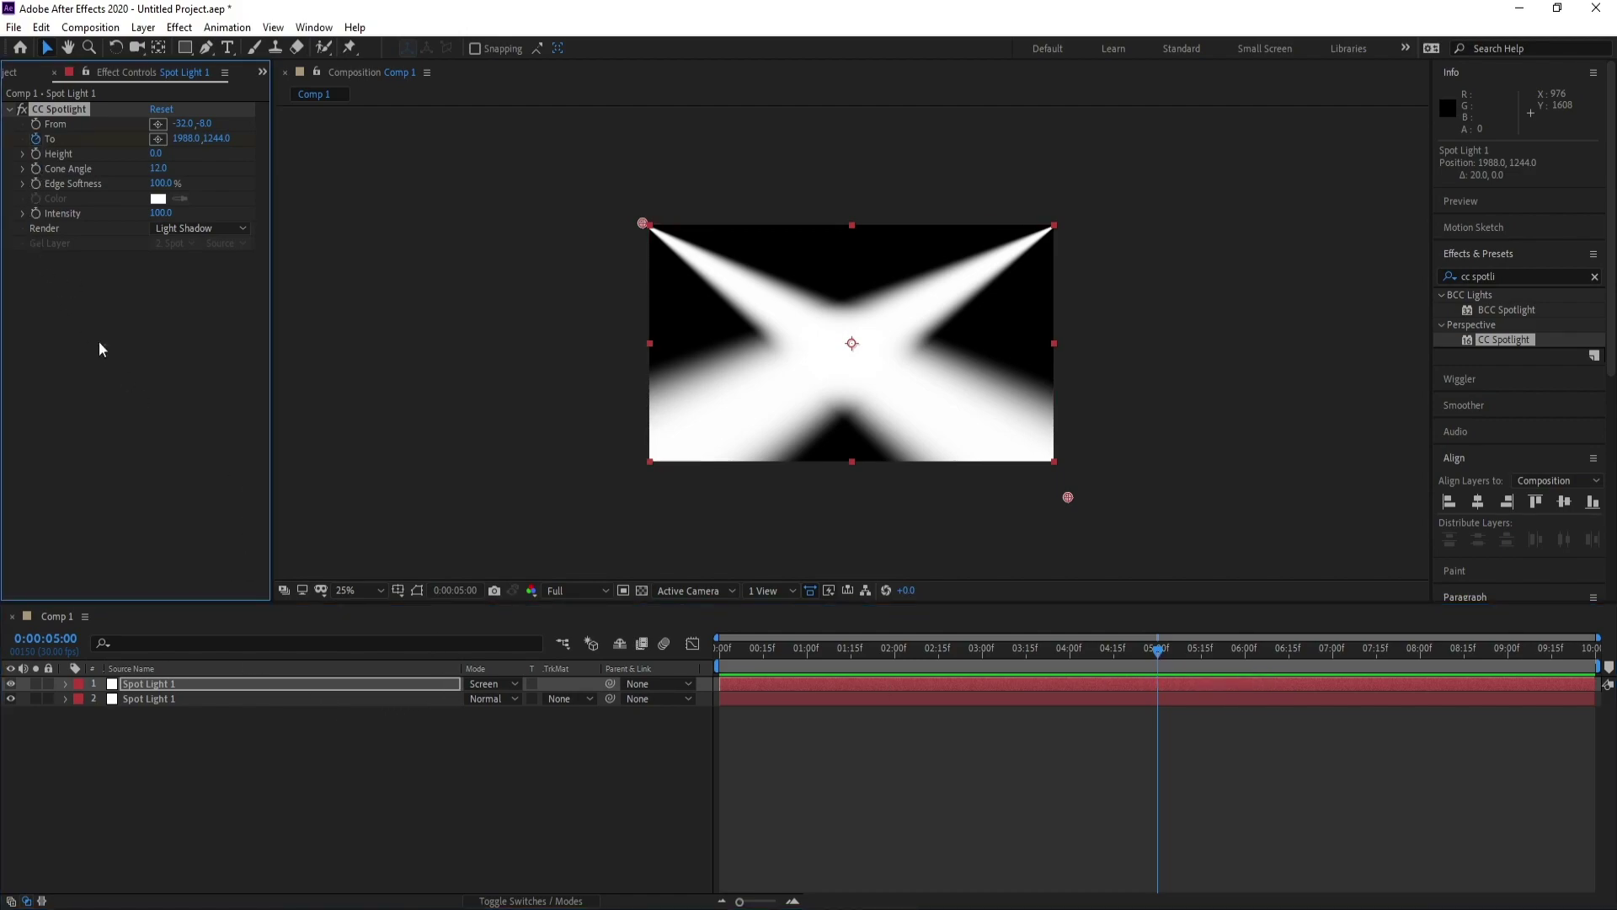
pyautogui.click(182, 696)
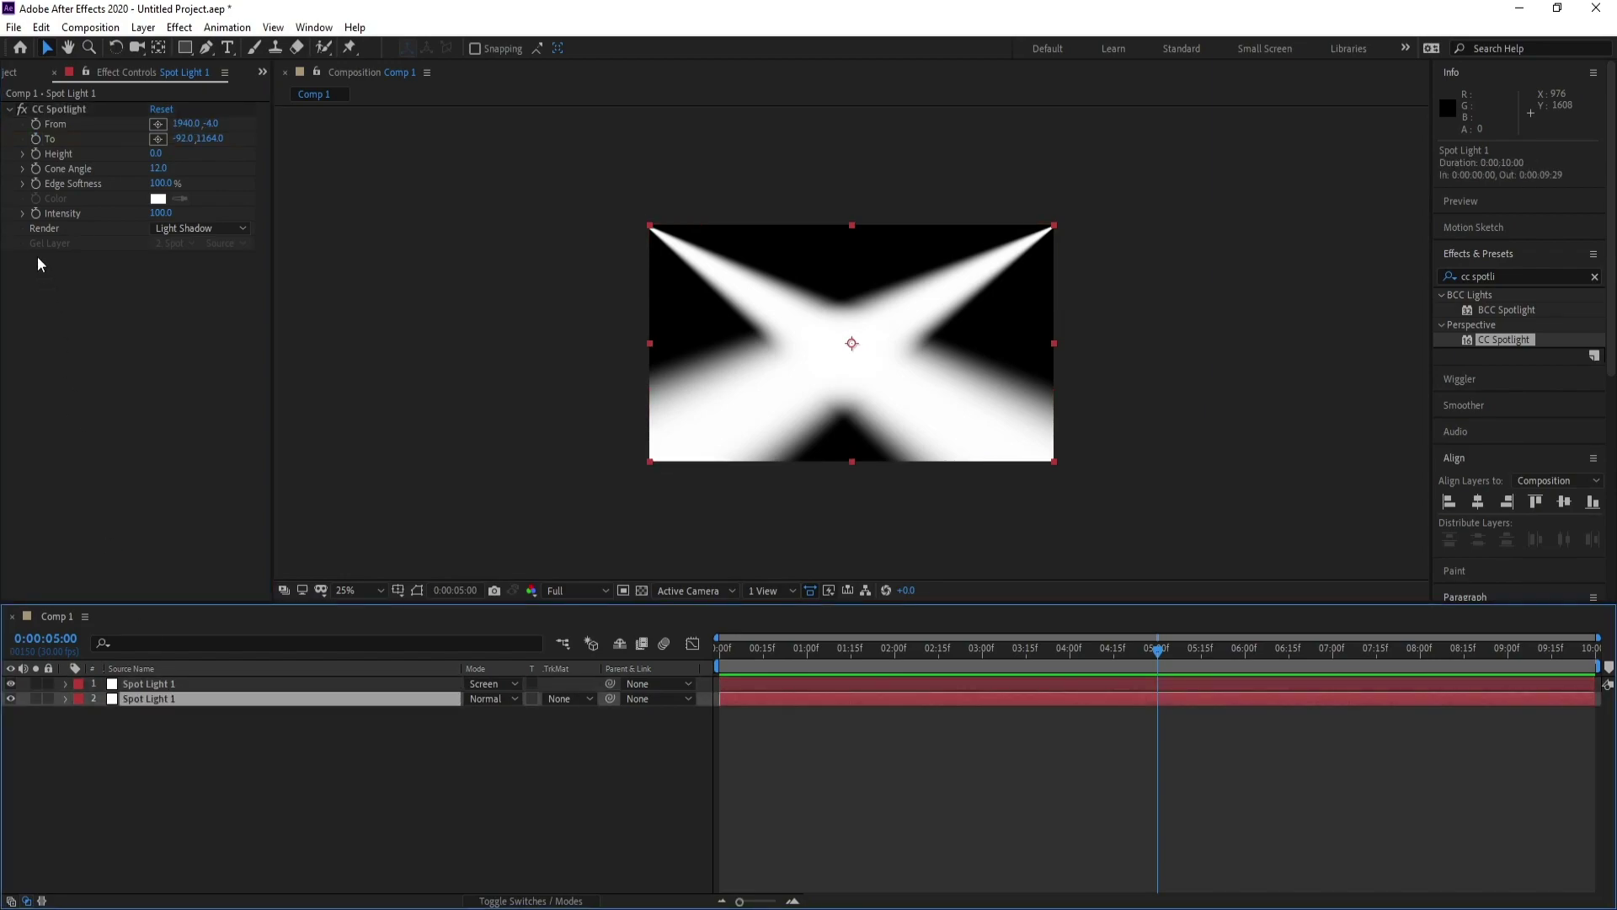
pyautogui.click(34, 140)
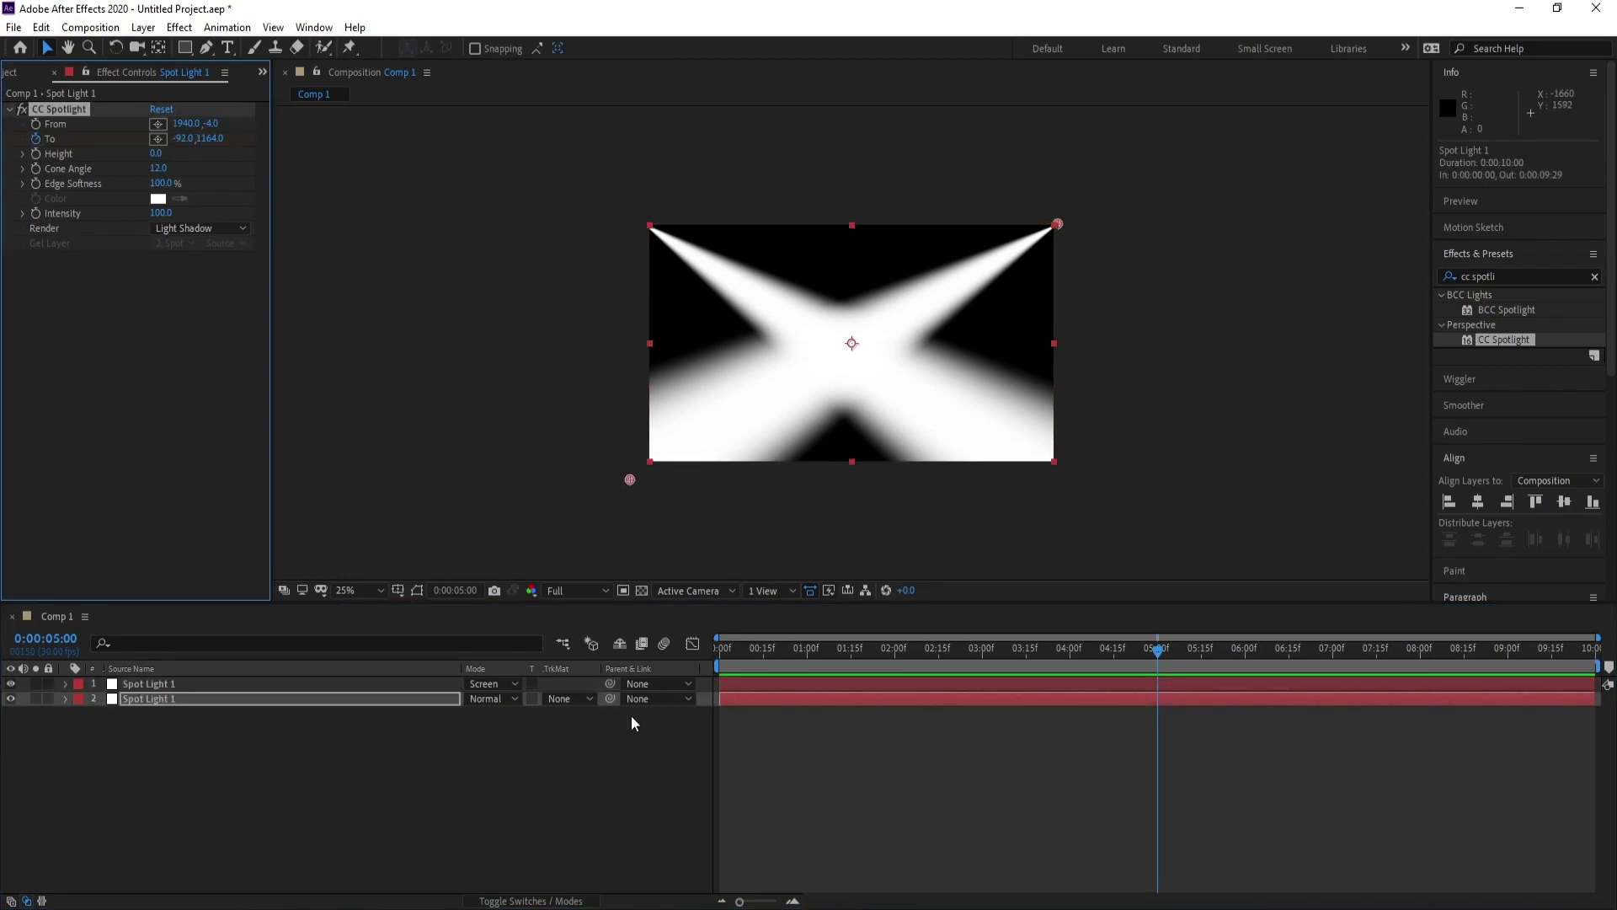
pyautogui.click(739, 650)
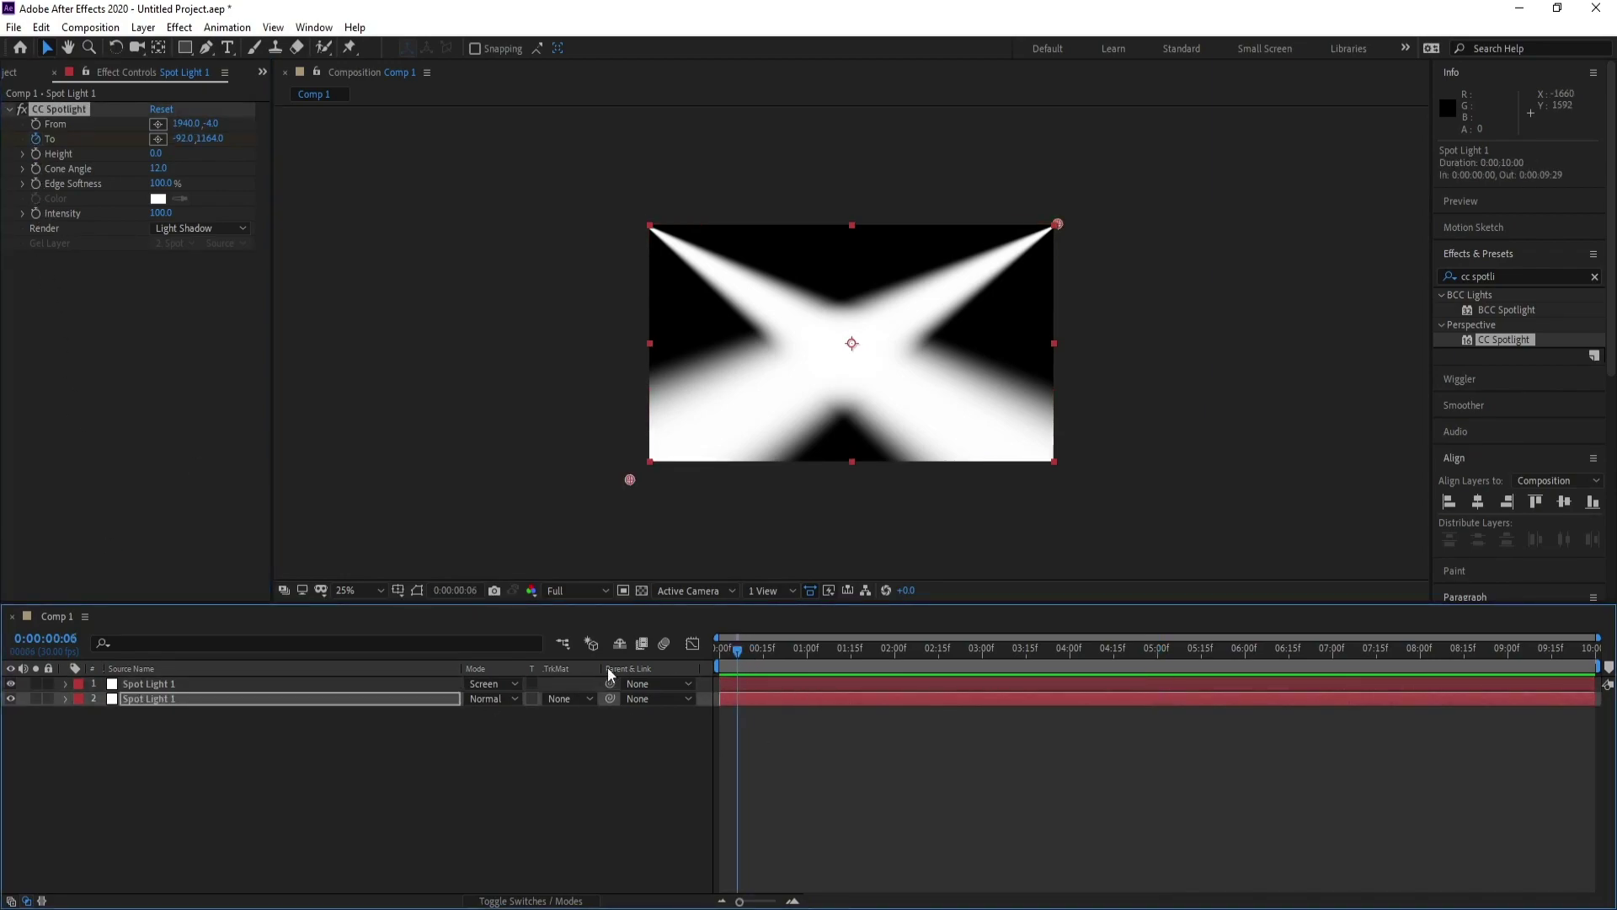
# At frame 0, aim the lower beam off lower-right and the top beam to -312,1452, then preview
pyautogui.click(717, 650)
pyautogui.moveTo(631, 479); pyautogui.dragTo(1128, 518)
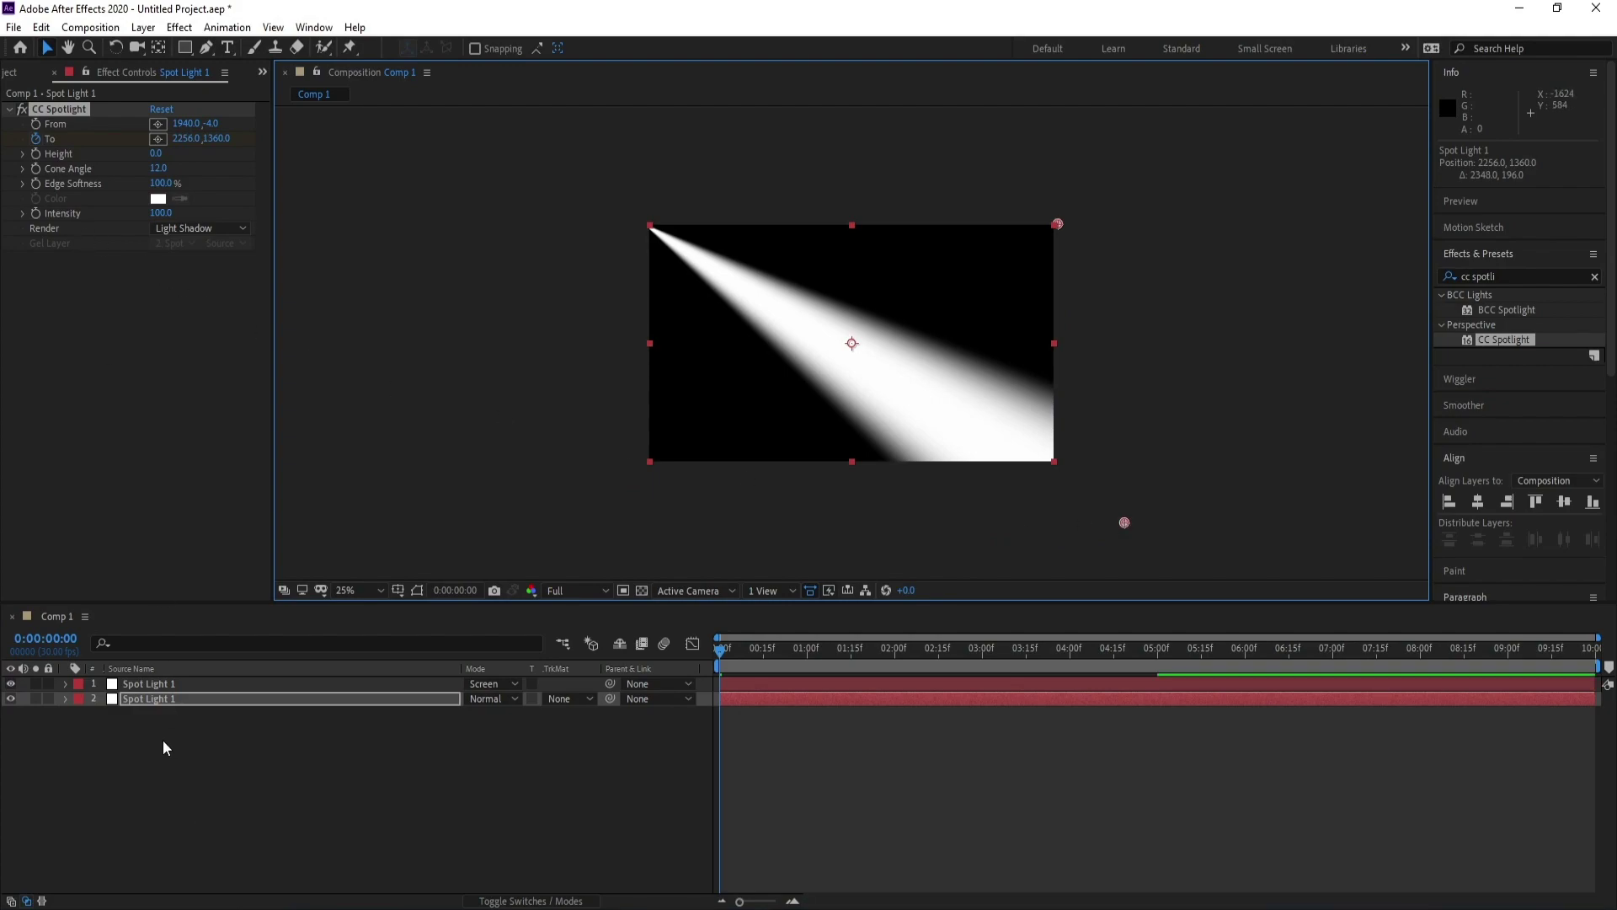
pyautogui.click(165, 682)
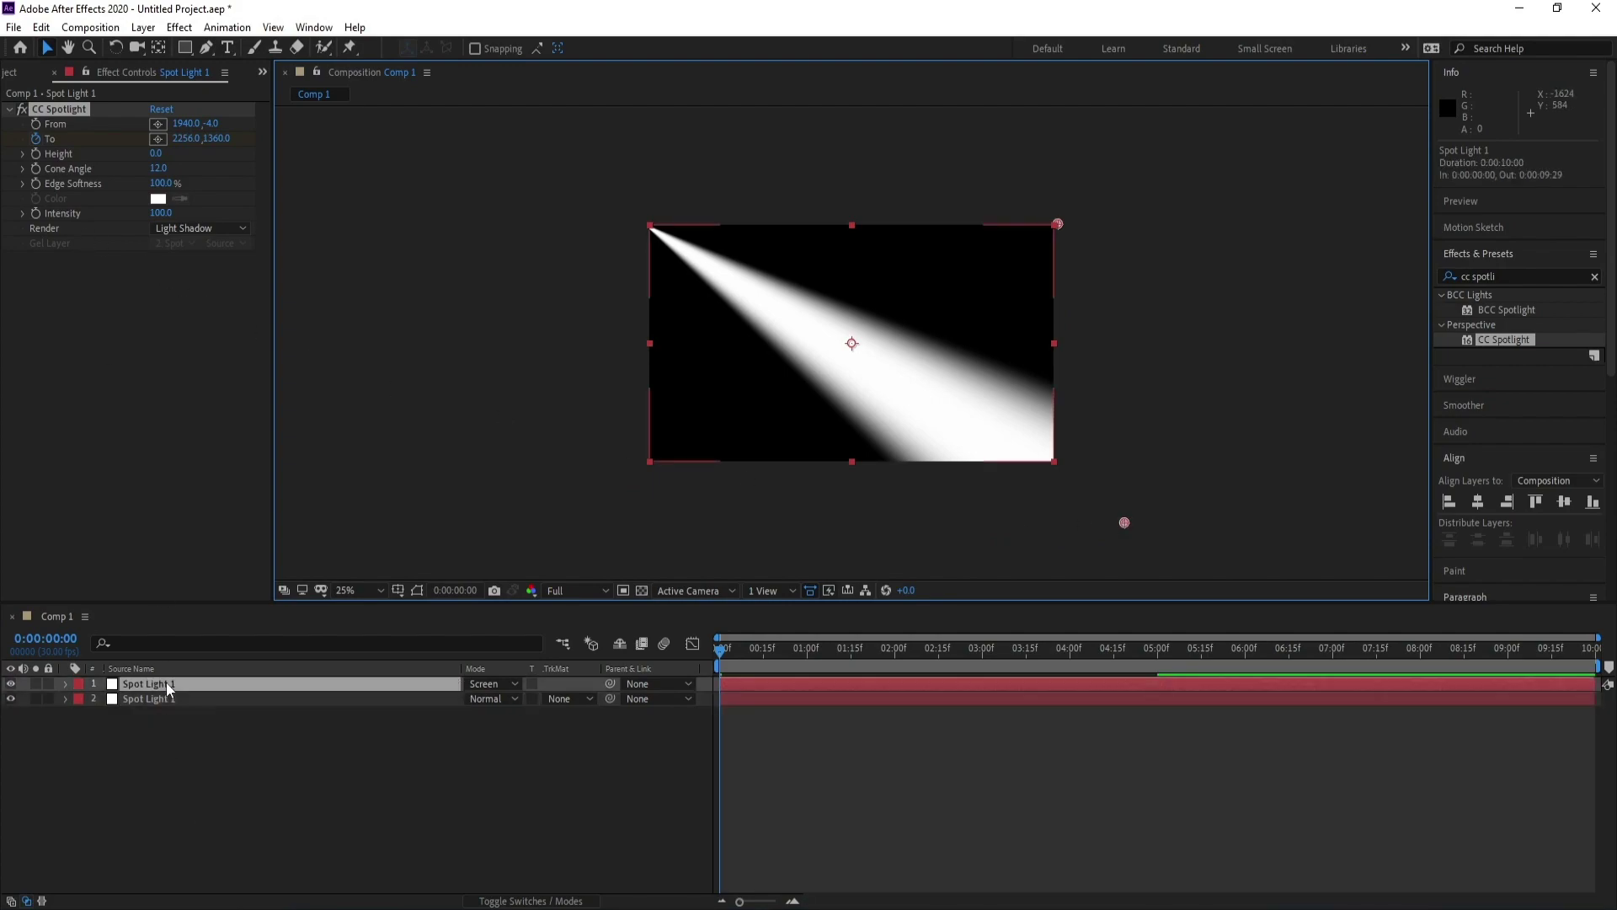
pyautogui.click(76, 113)
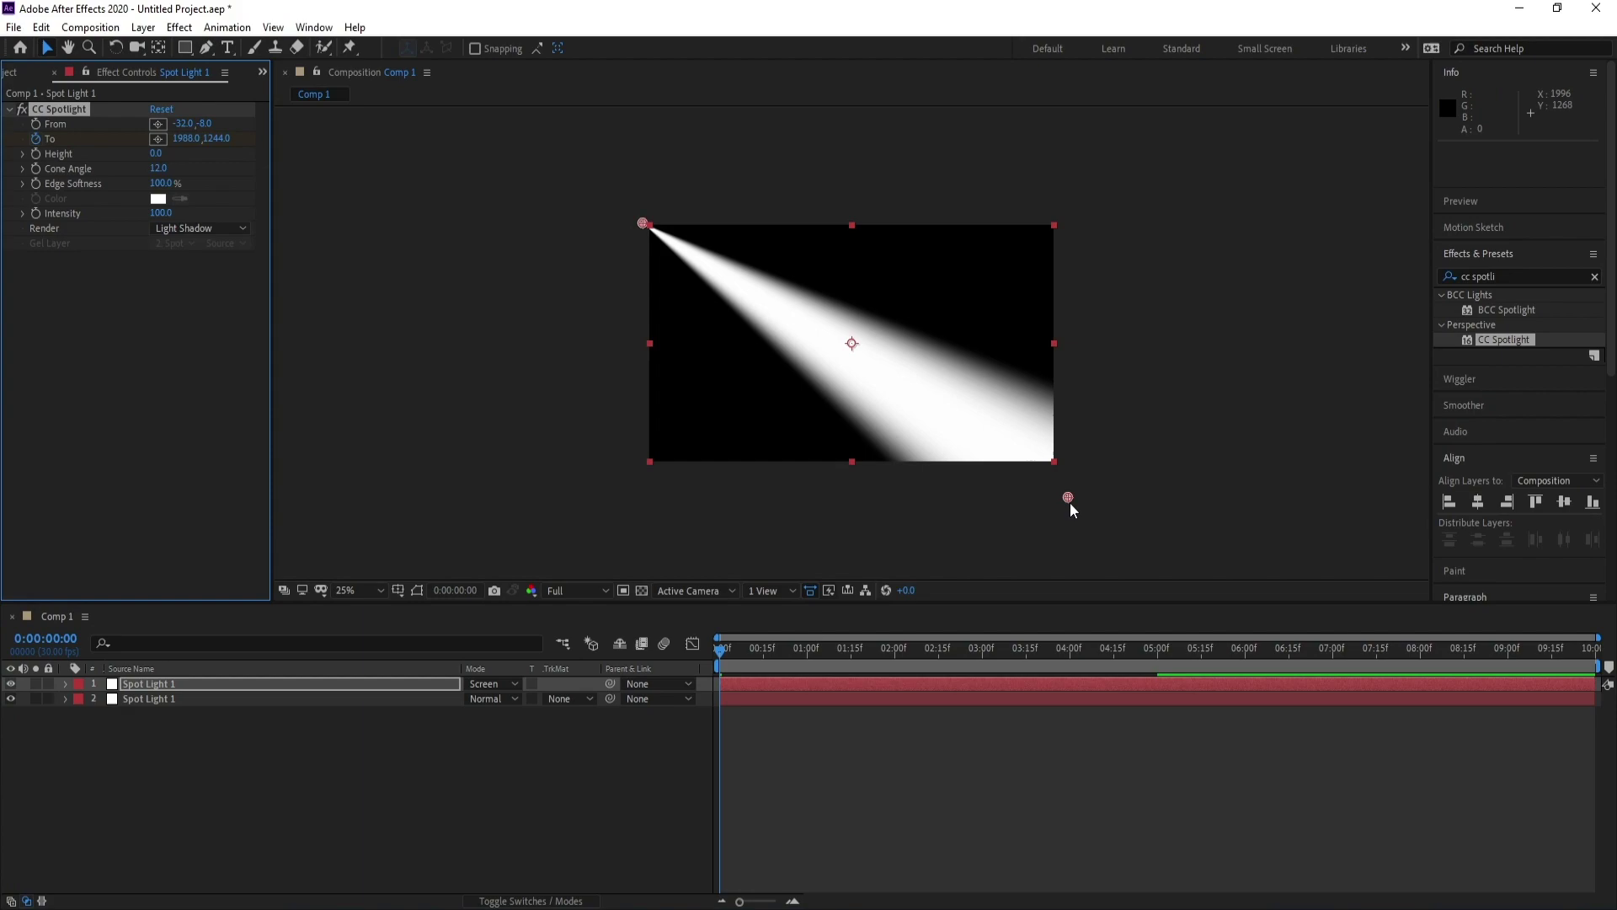
pyautogui.moveTo(1069, 498); pyautogui.dragTo(1044, 503)
pyautogui.moveTo(846, 522); pyautogui.dragTo(786, 533)
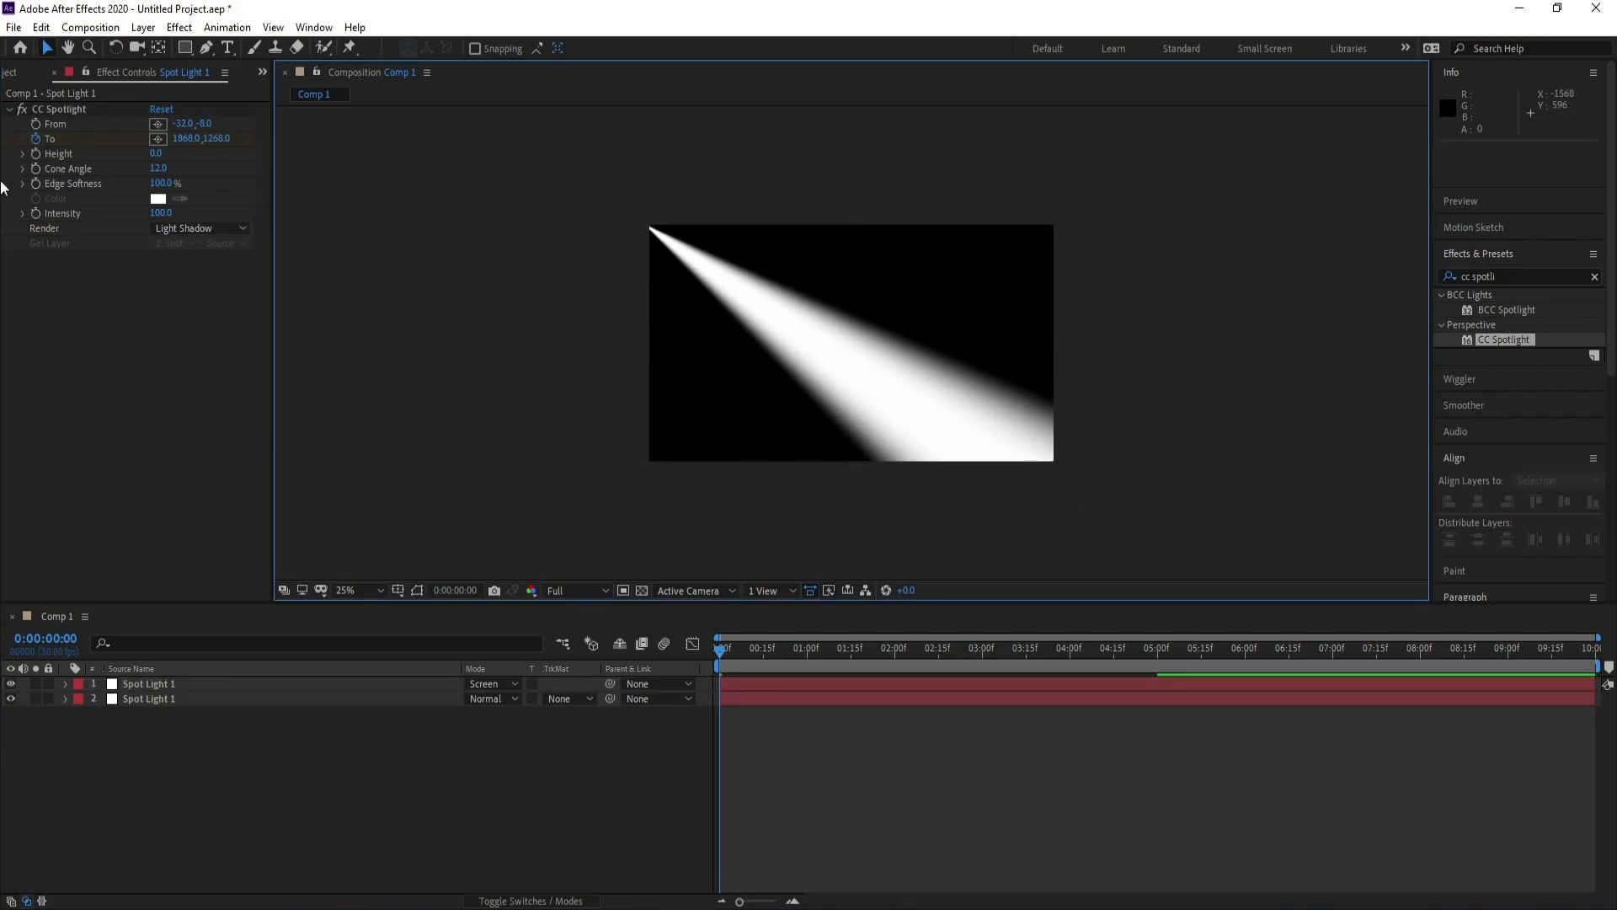
pyautogui.click(54, 104)
pyautogui.moveTo(1044, 502); pyautogui.dragTo(583, 541)
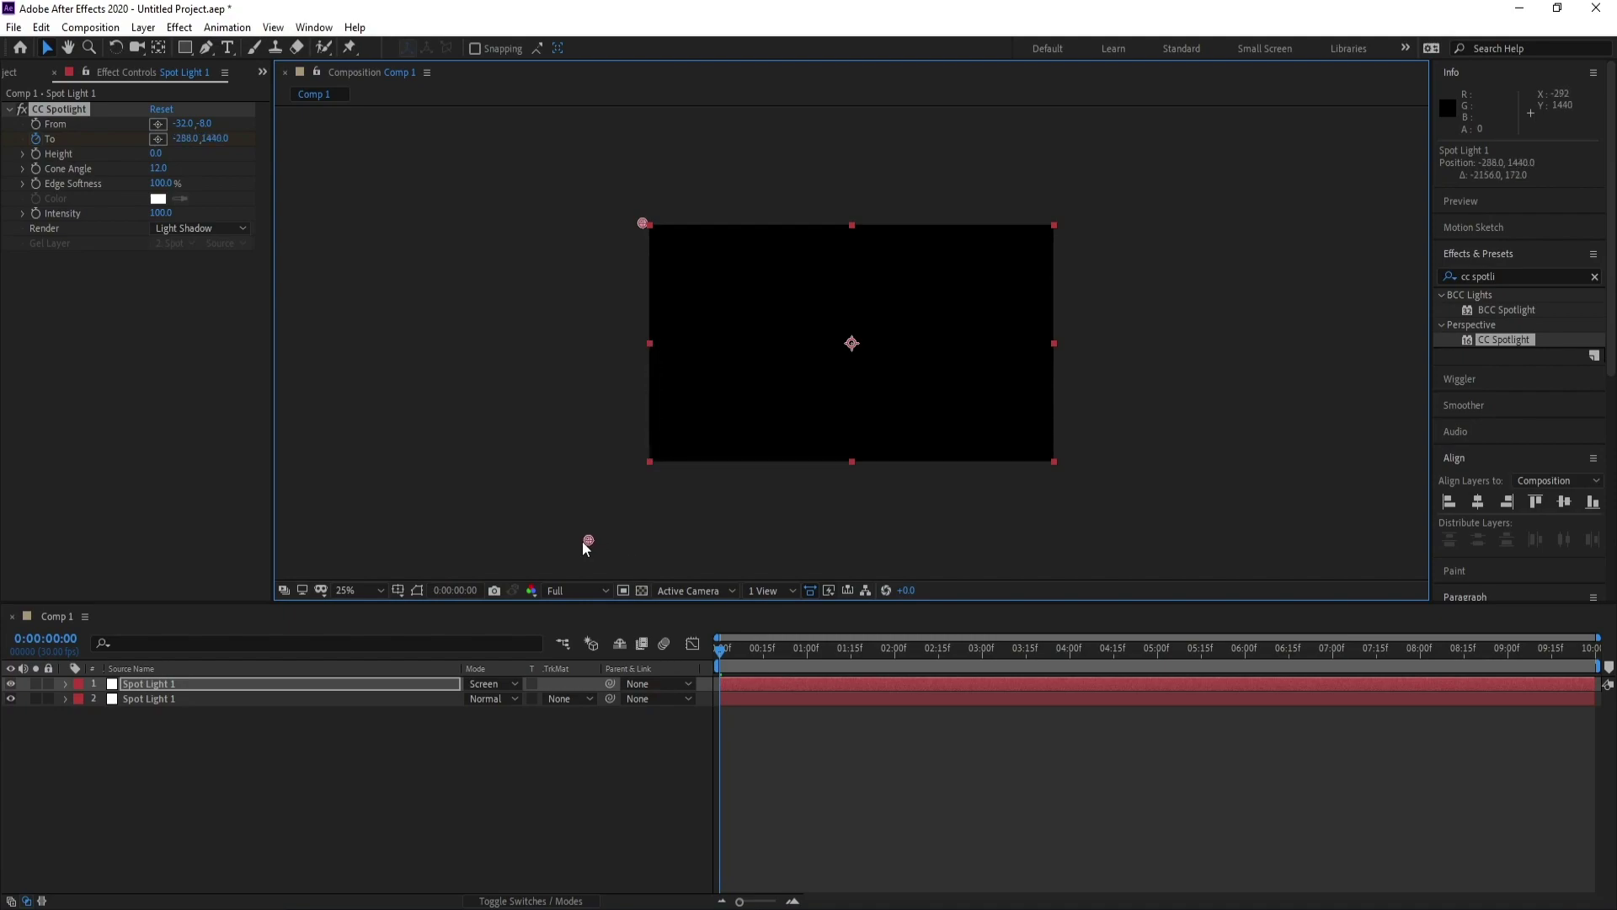
pyautogui.press('space')
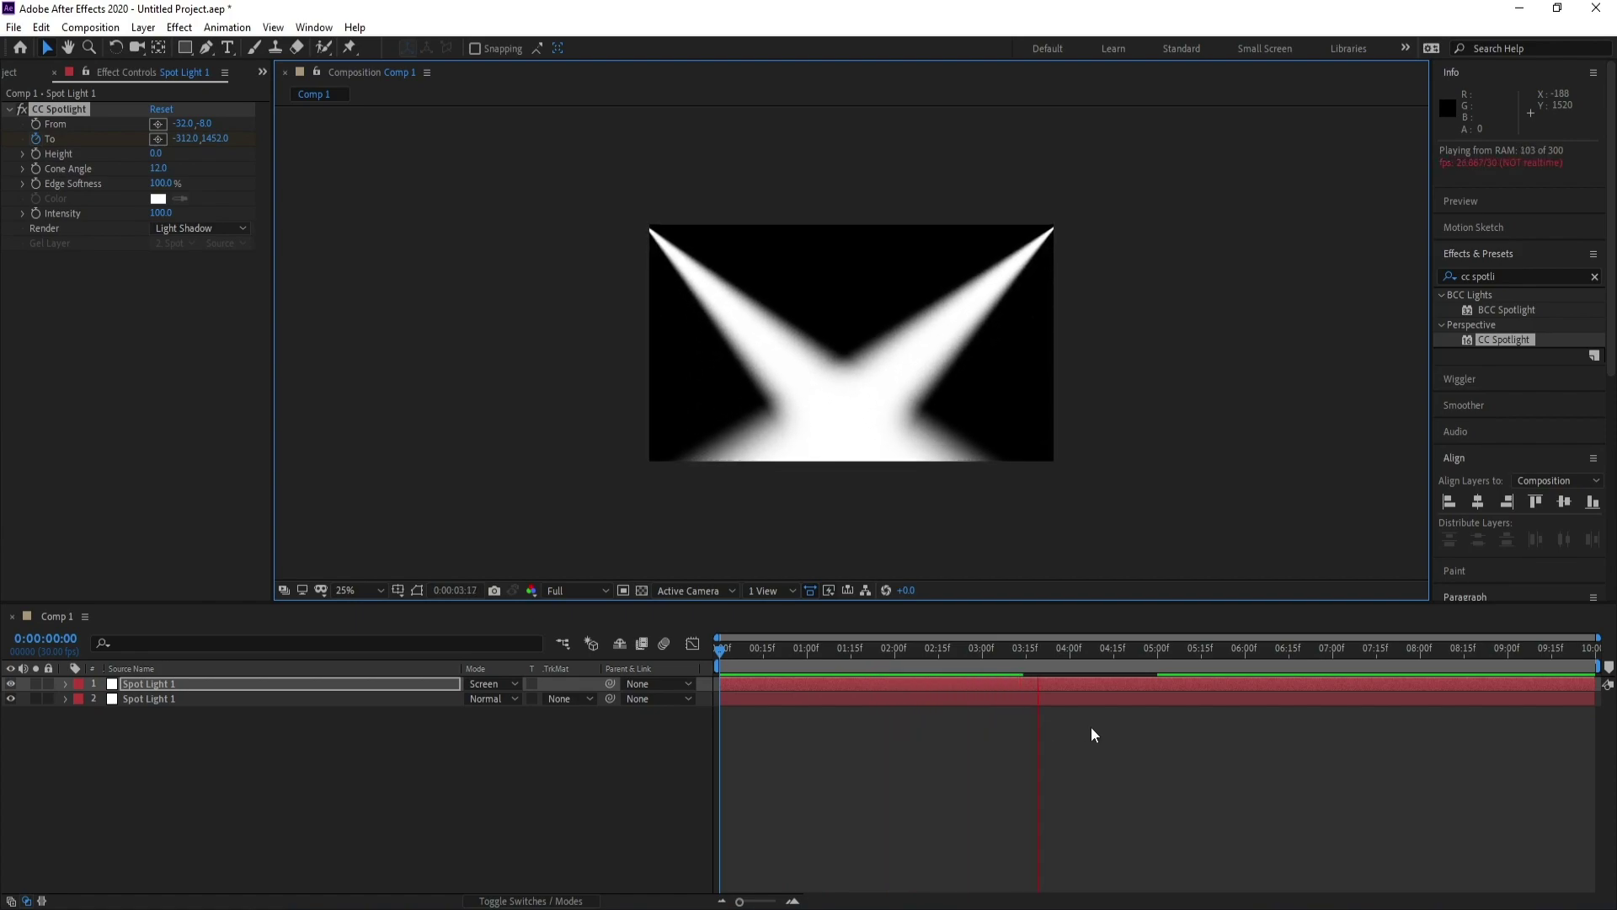
# At 0:00:09:29, drag the top beam's To point off the lower left to -320,1492
pyautogui.click(1159, 659)
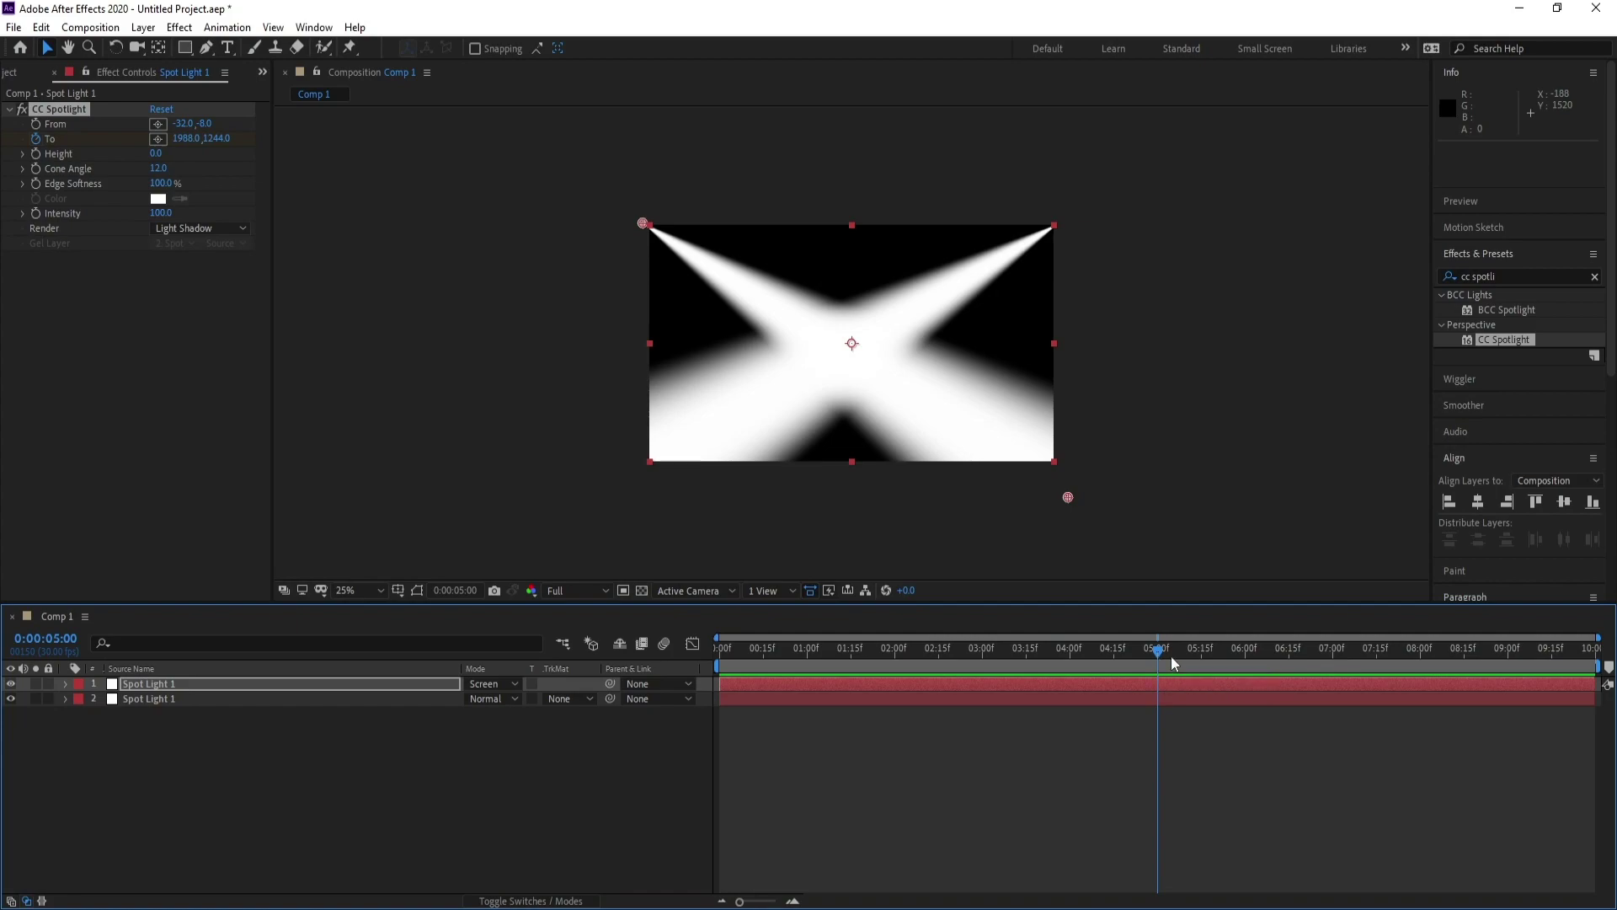
pyautogui.moveTo(1159, 661); pyautogui.dragTo(1593, 651)
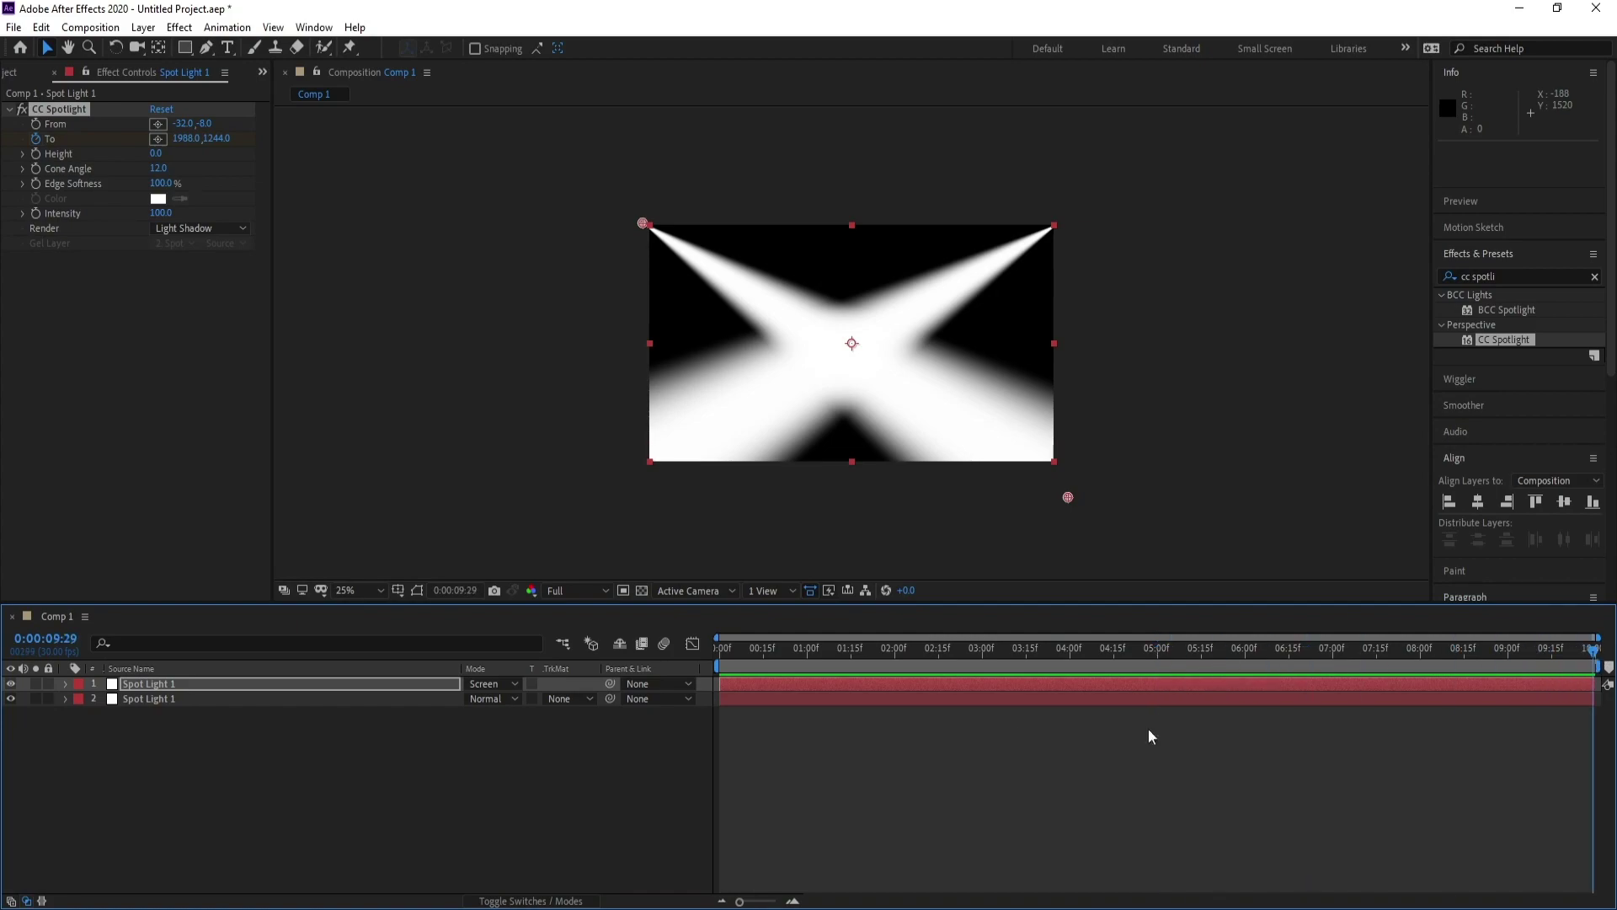
pyautogui.click(164, 686)
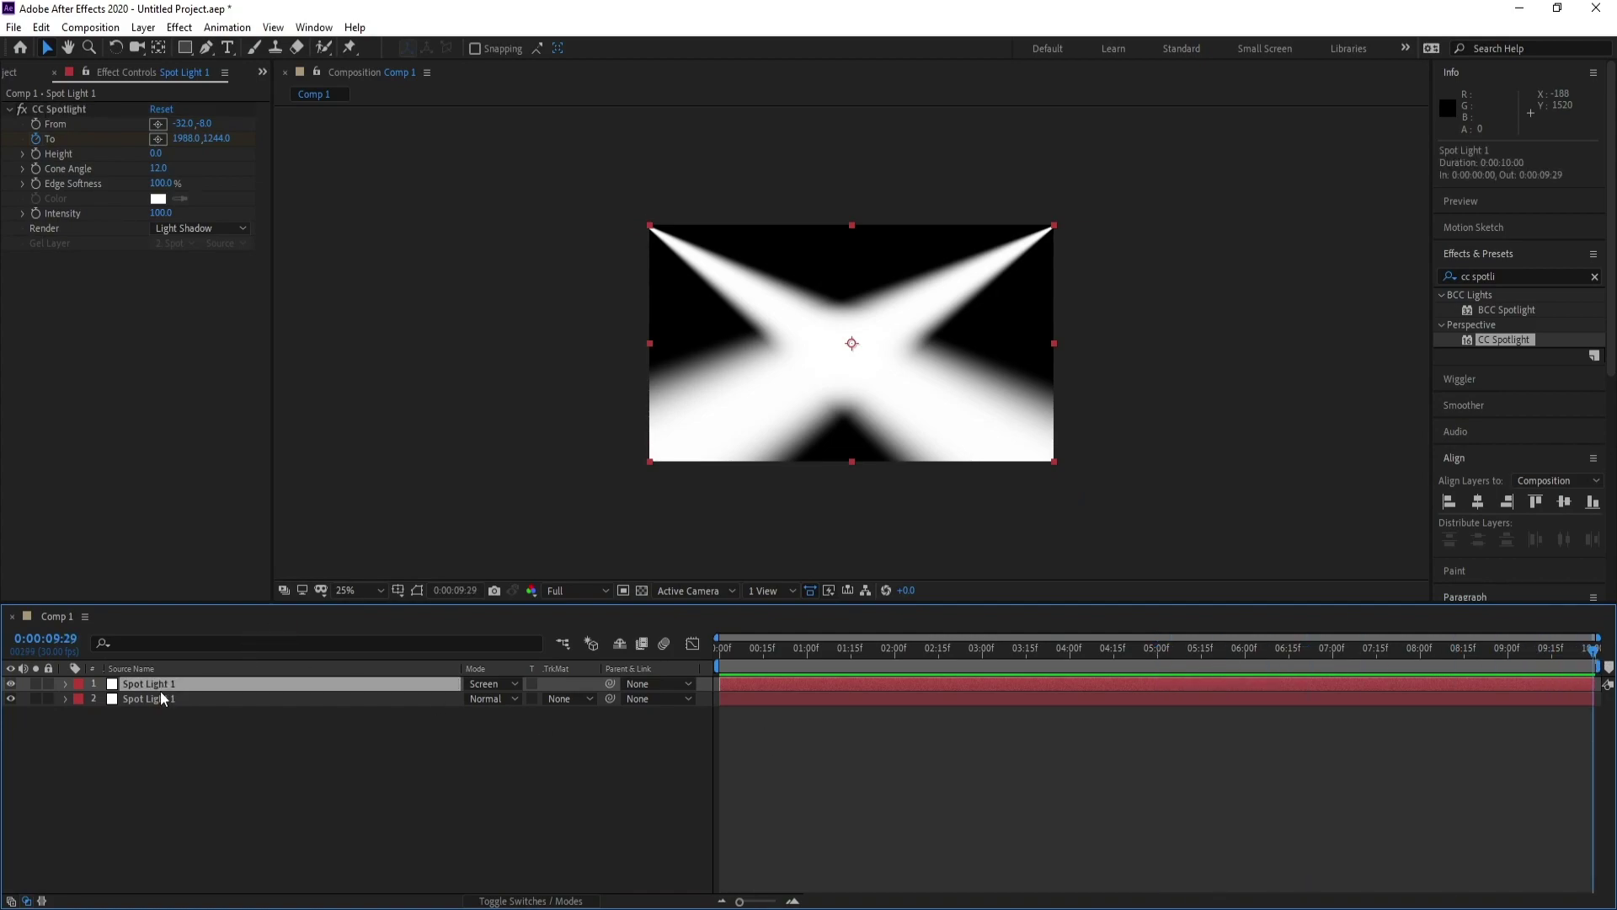
pyautogui.click(67, 110)
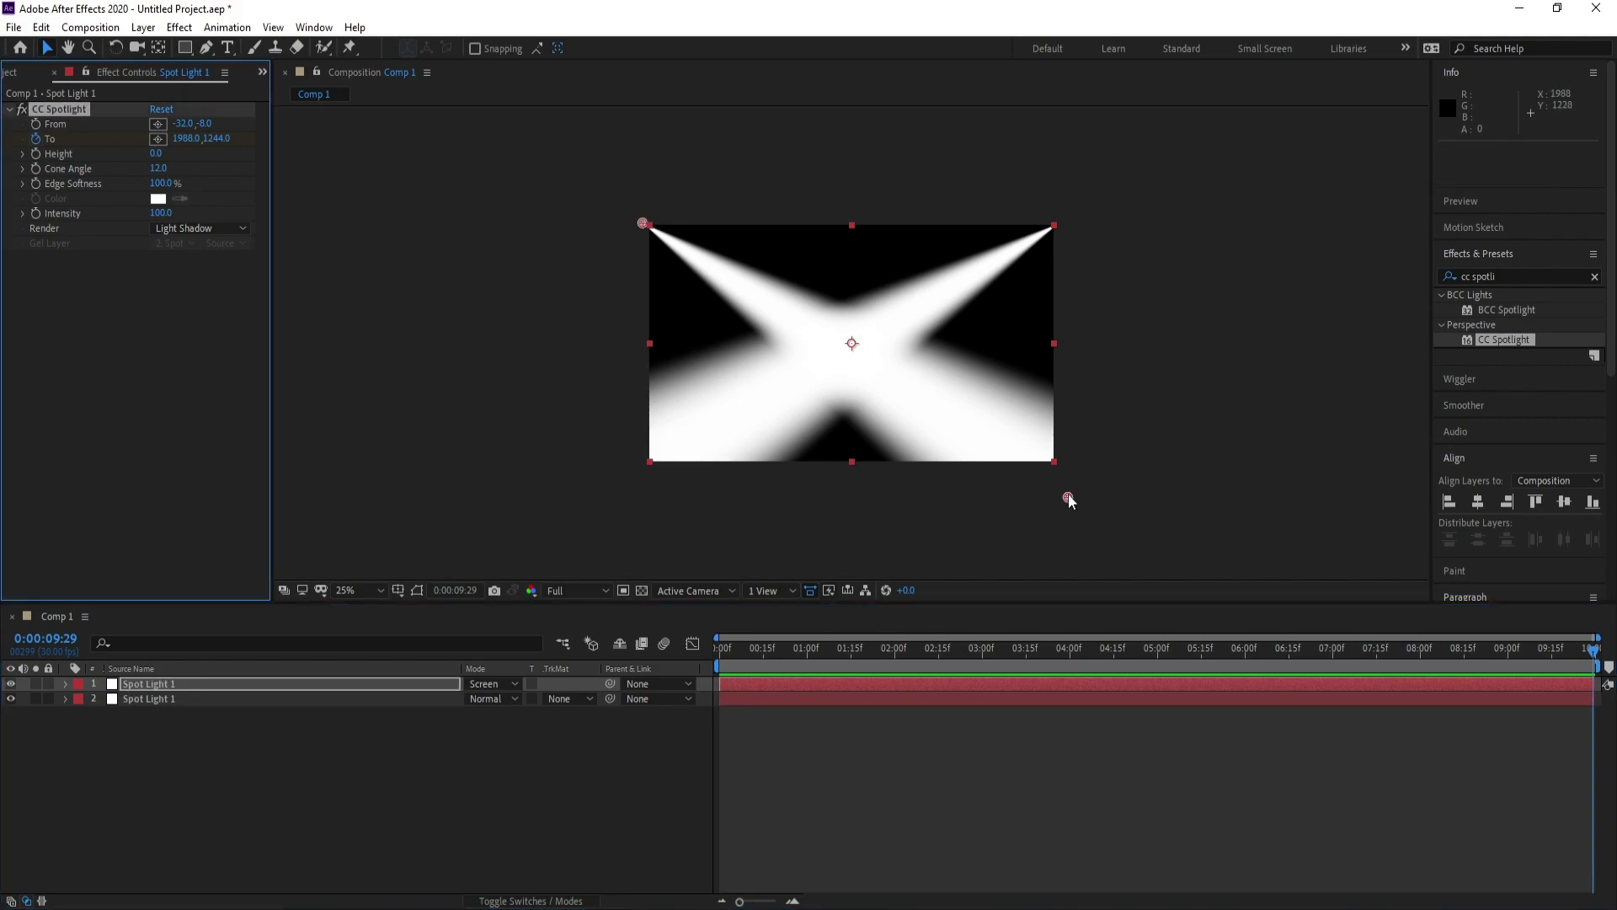
pyautogui.moveTo(1068, 497); pyautogui.dragTo(582, 550)
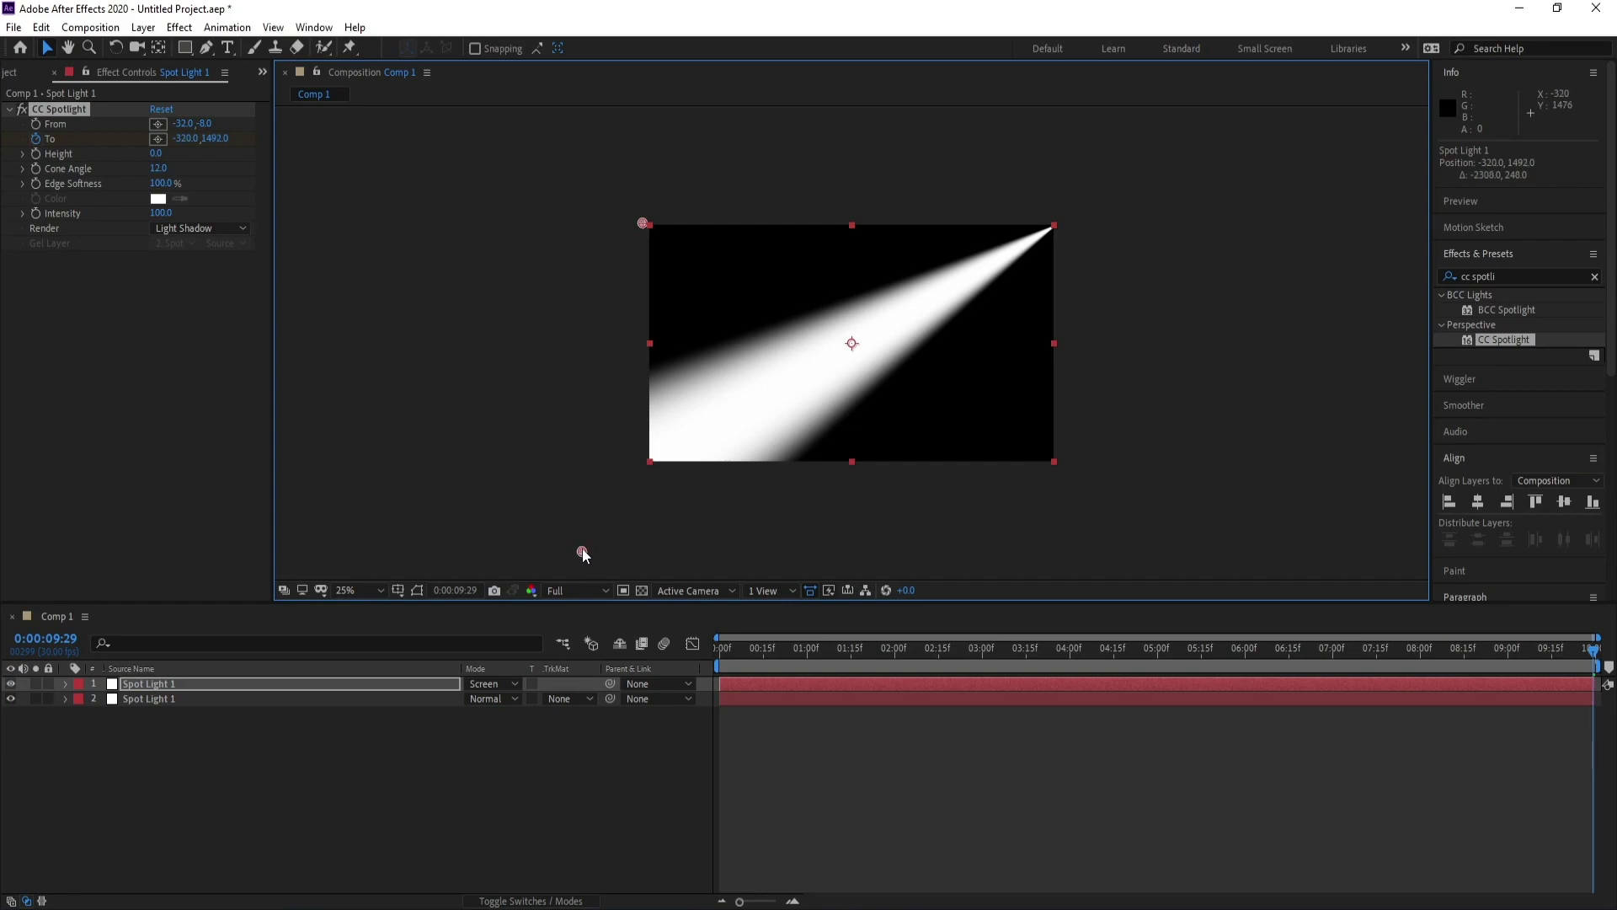
# Rename the lower layer to Spot Light 2
pyautogui.click(162, 699)
pyautogui.rightClick(162, 700)
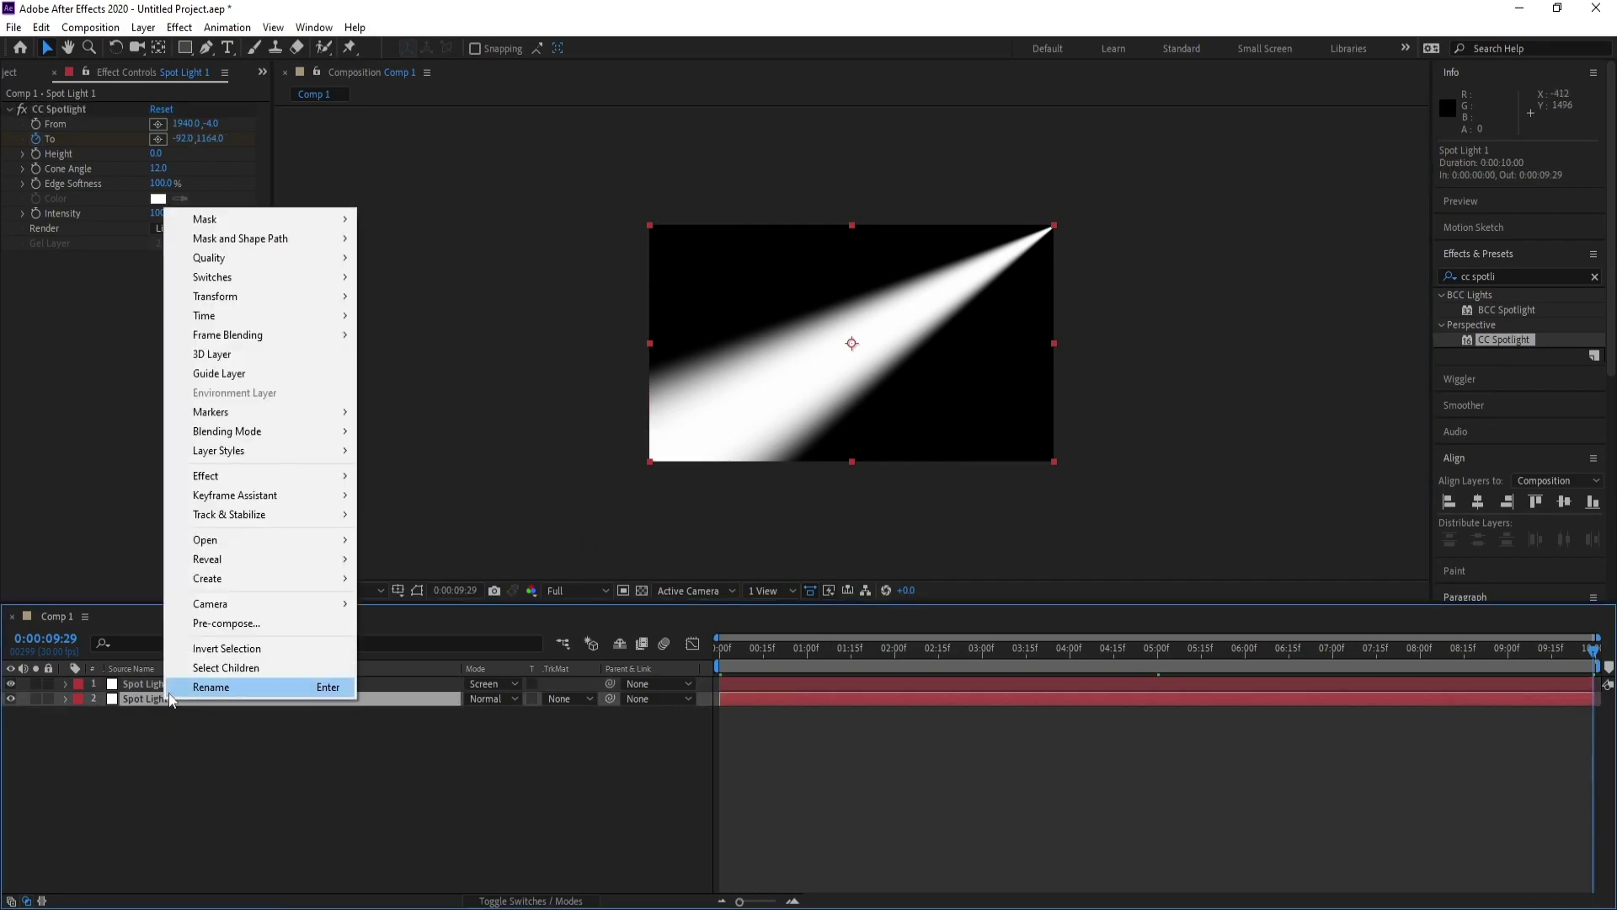
pyautogui.click(173, 695)
pyautogui.click(176, 698)
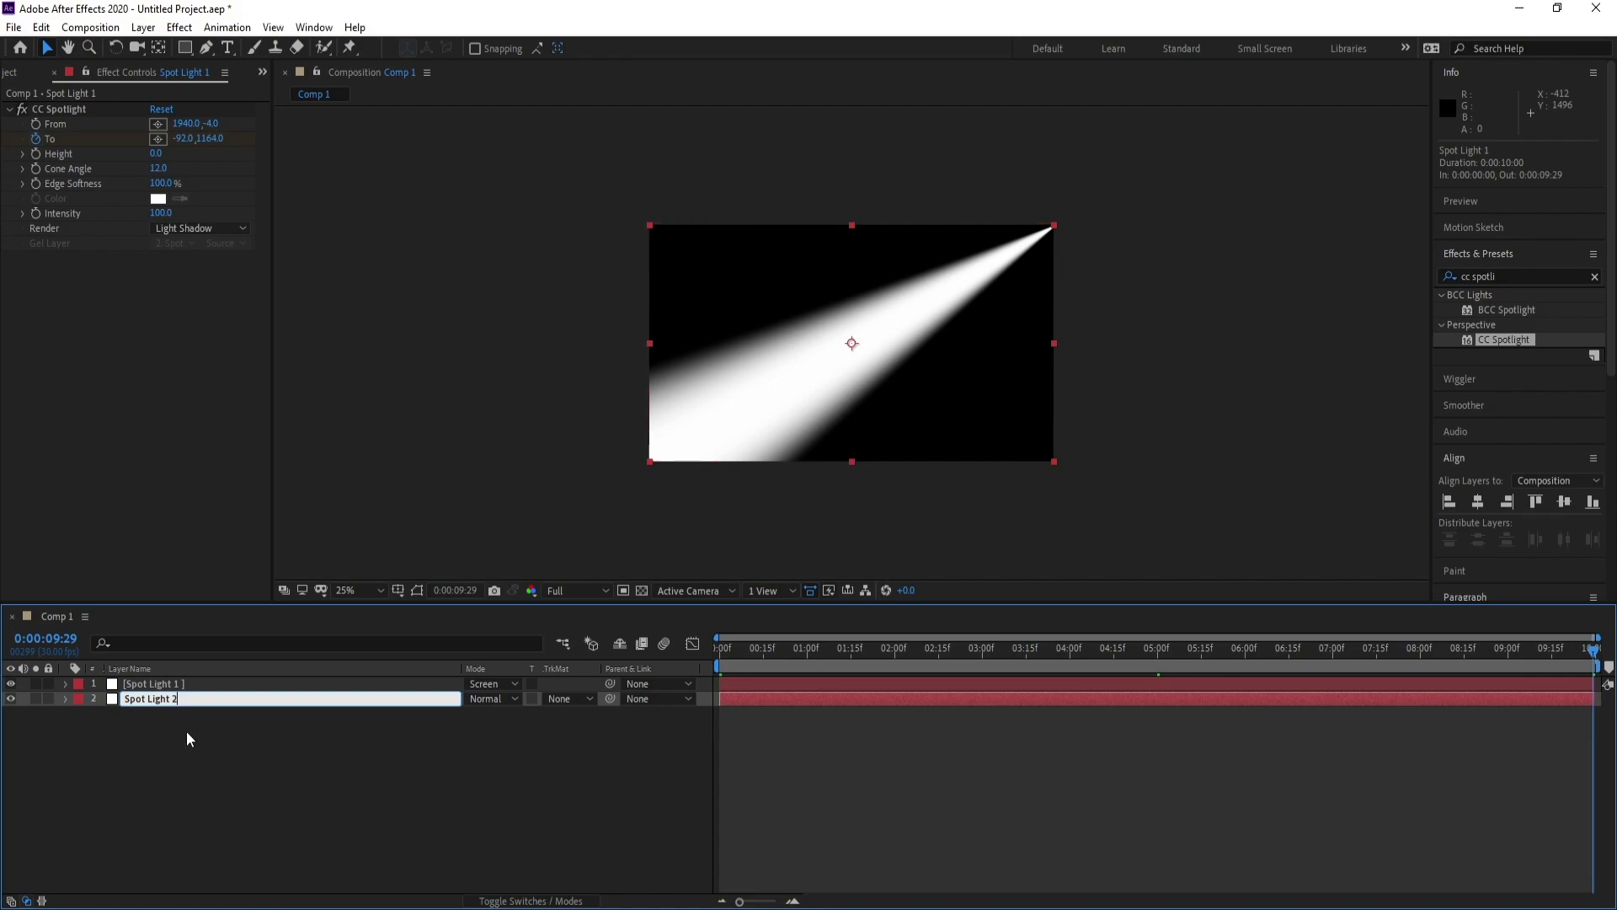
pyautogui.click(173, 714)
# Drag Spot Light 2's To point off the right edge to 2256,1360, then return to 0:00
pyautogui.click(174, 699)
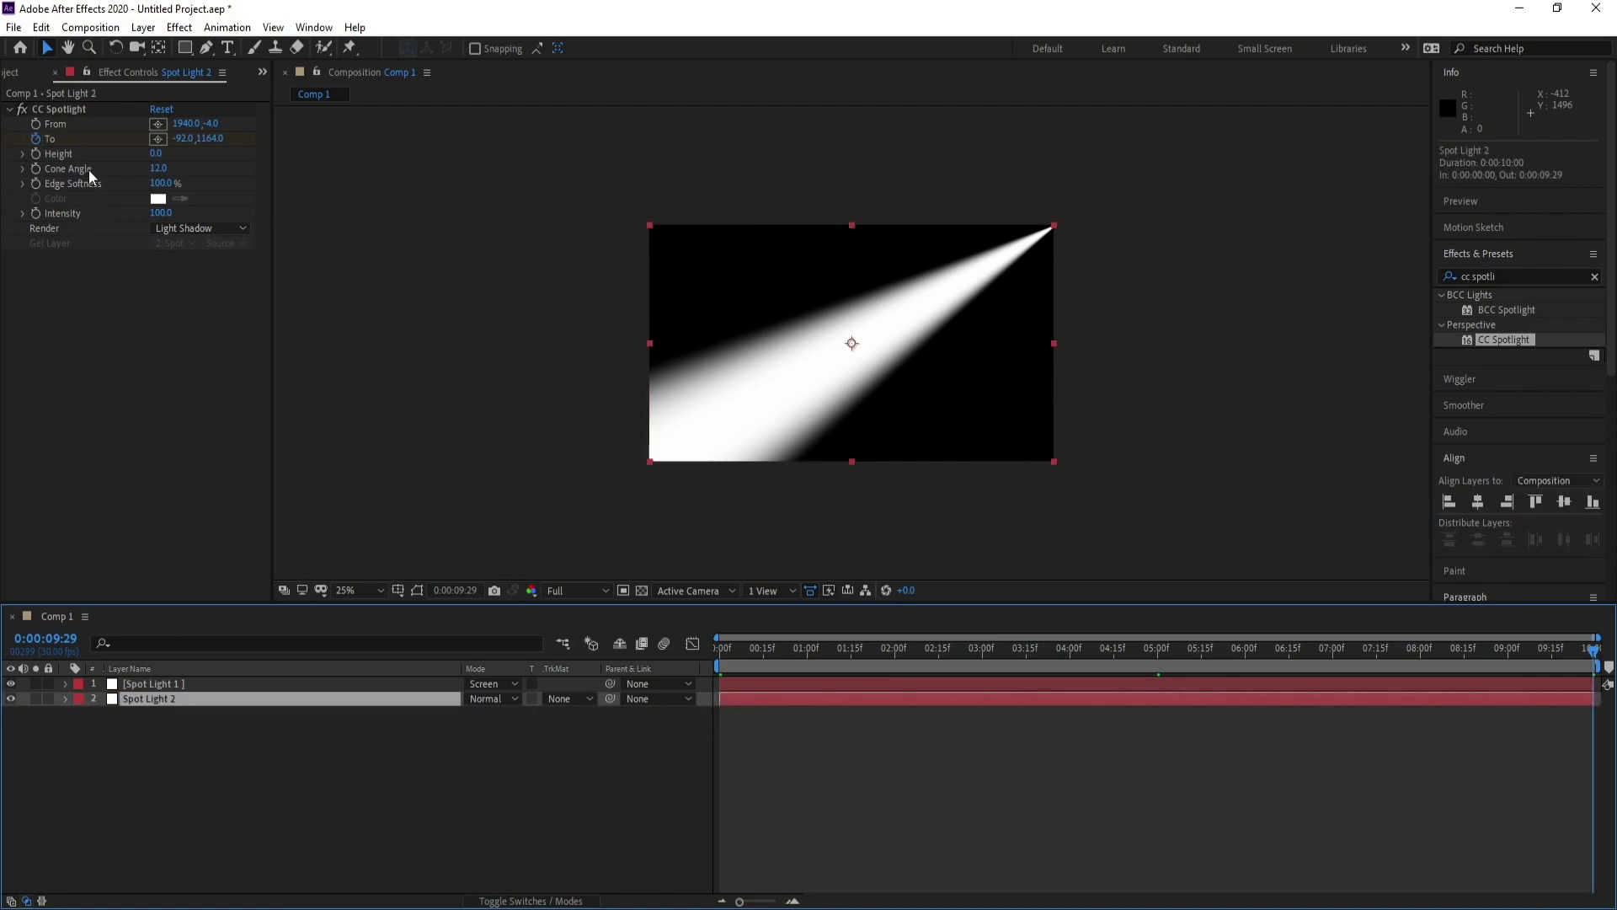
pyautogui.click(79, 108)
pyautogui.moveTo(628, 482); pyautogui.dragTo(1089, 519)
pyautogui.click(1113, 518)
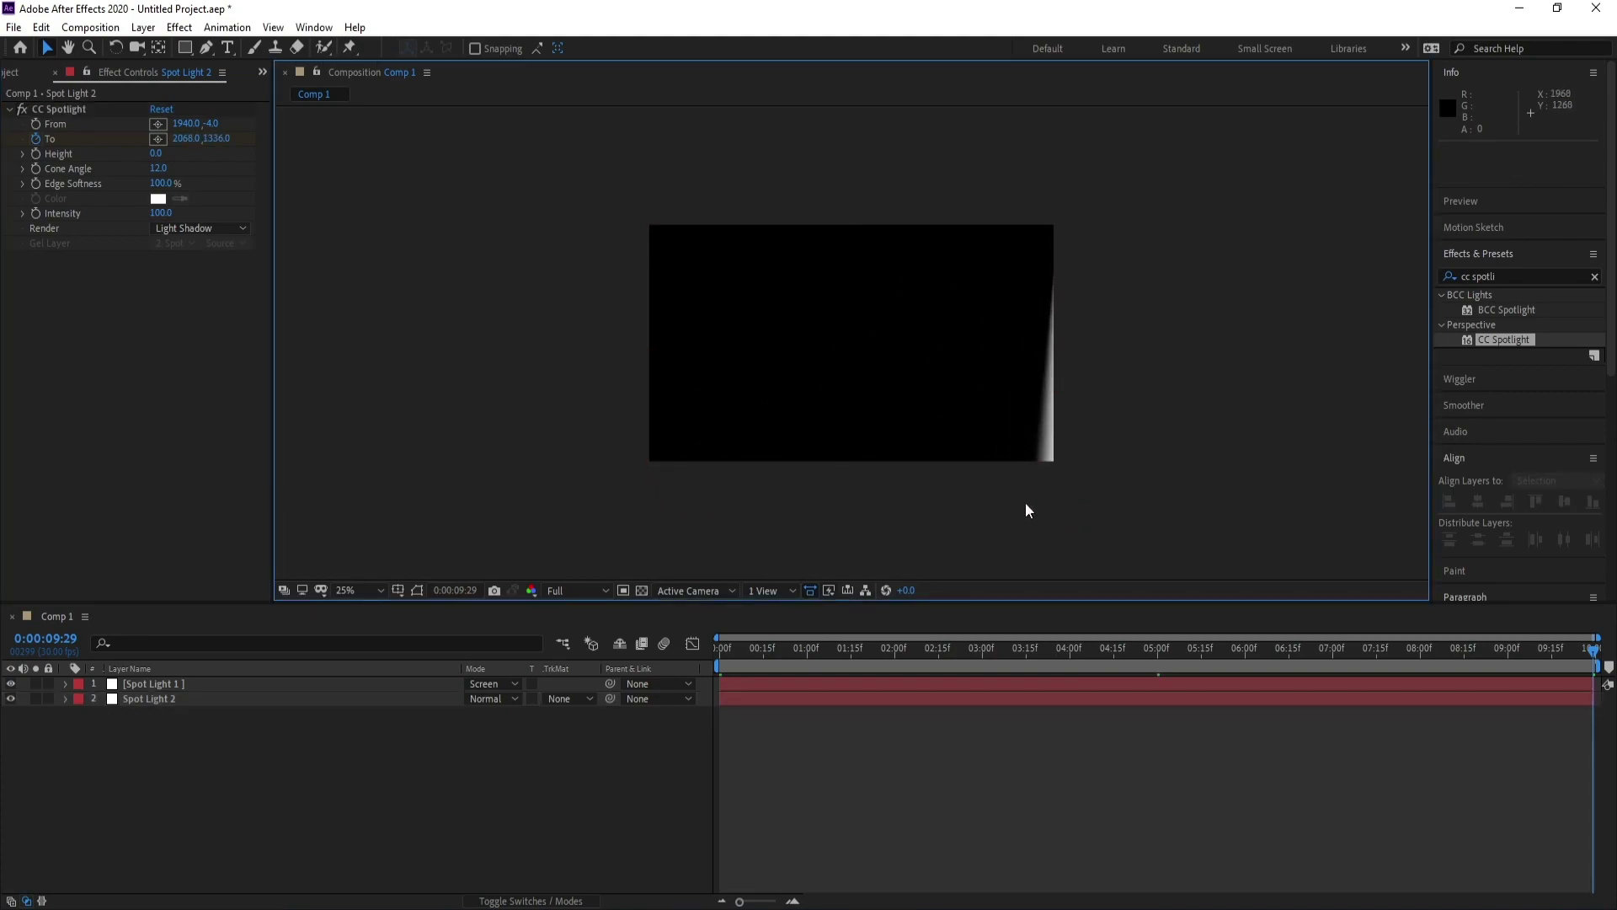
pyautogui.click(59, 109)
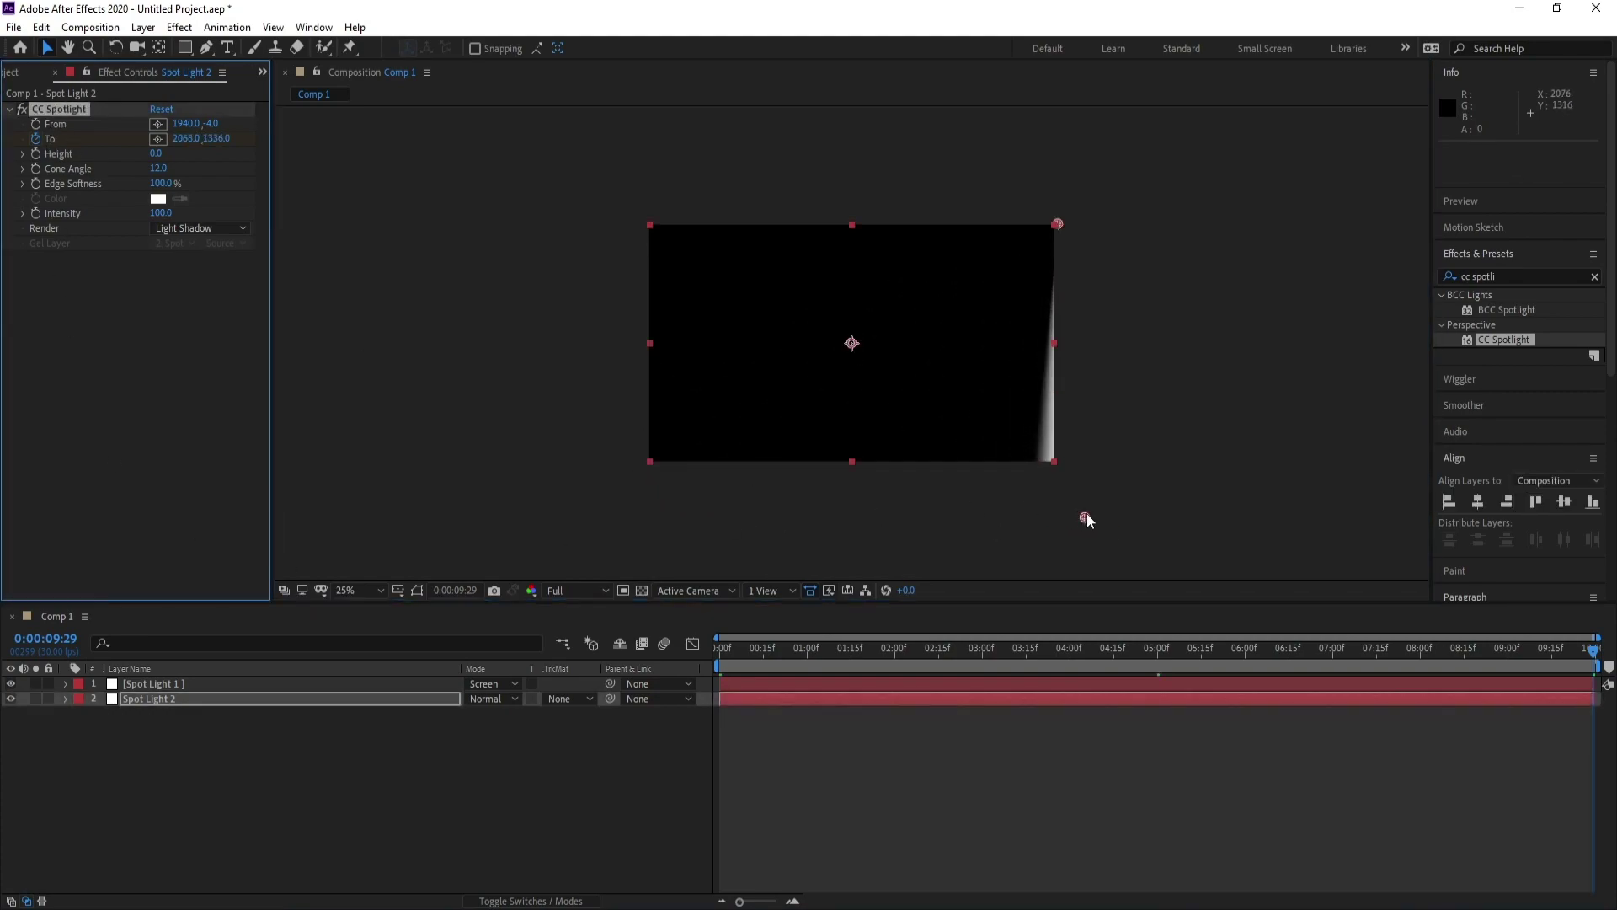
pyautogui.moveTo(1087, 515); pyautogui.dragTo(1118, 517)
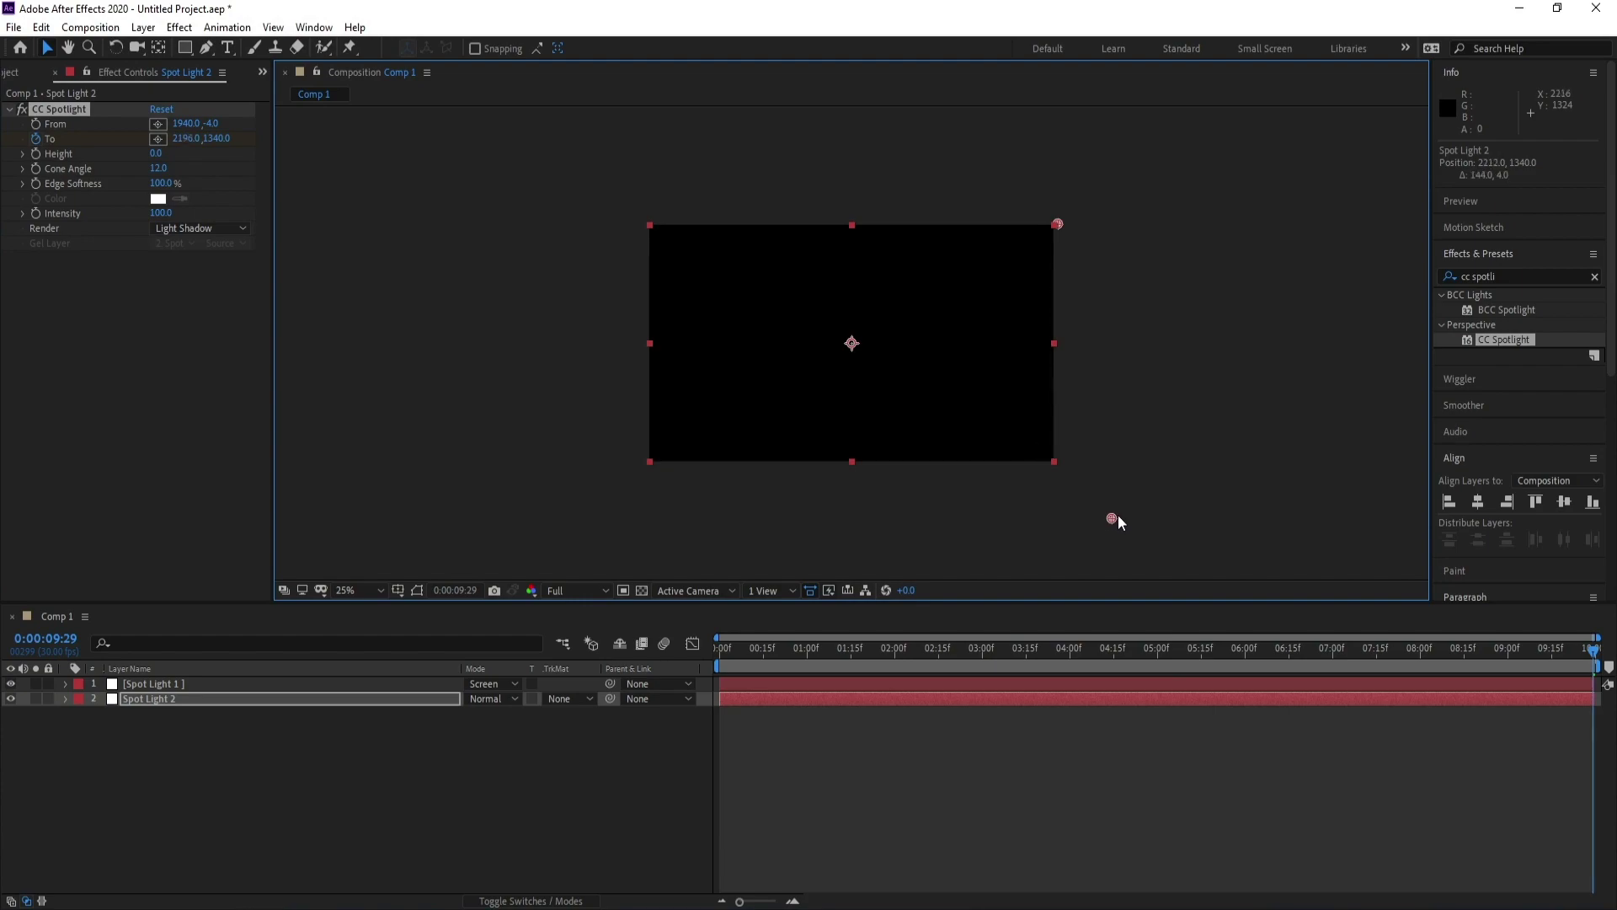
pyautogui.click(749, 648)
pyautogui.press('space')
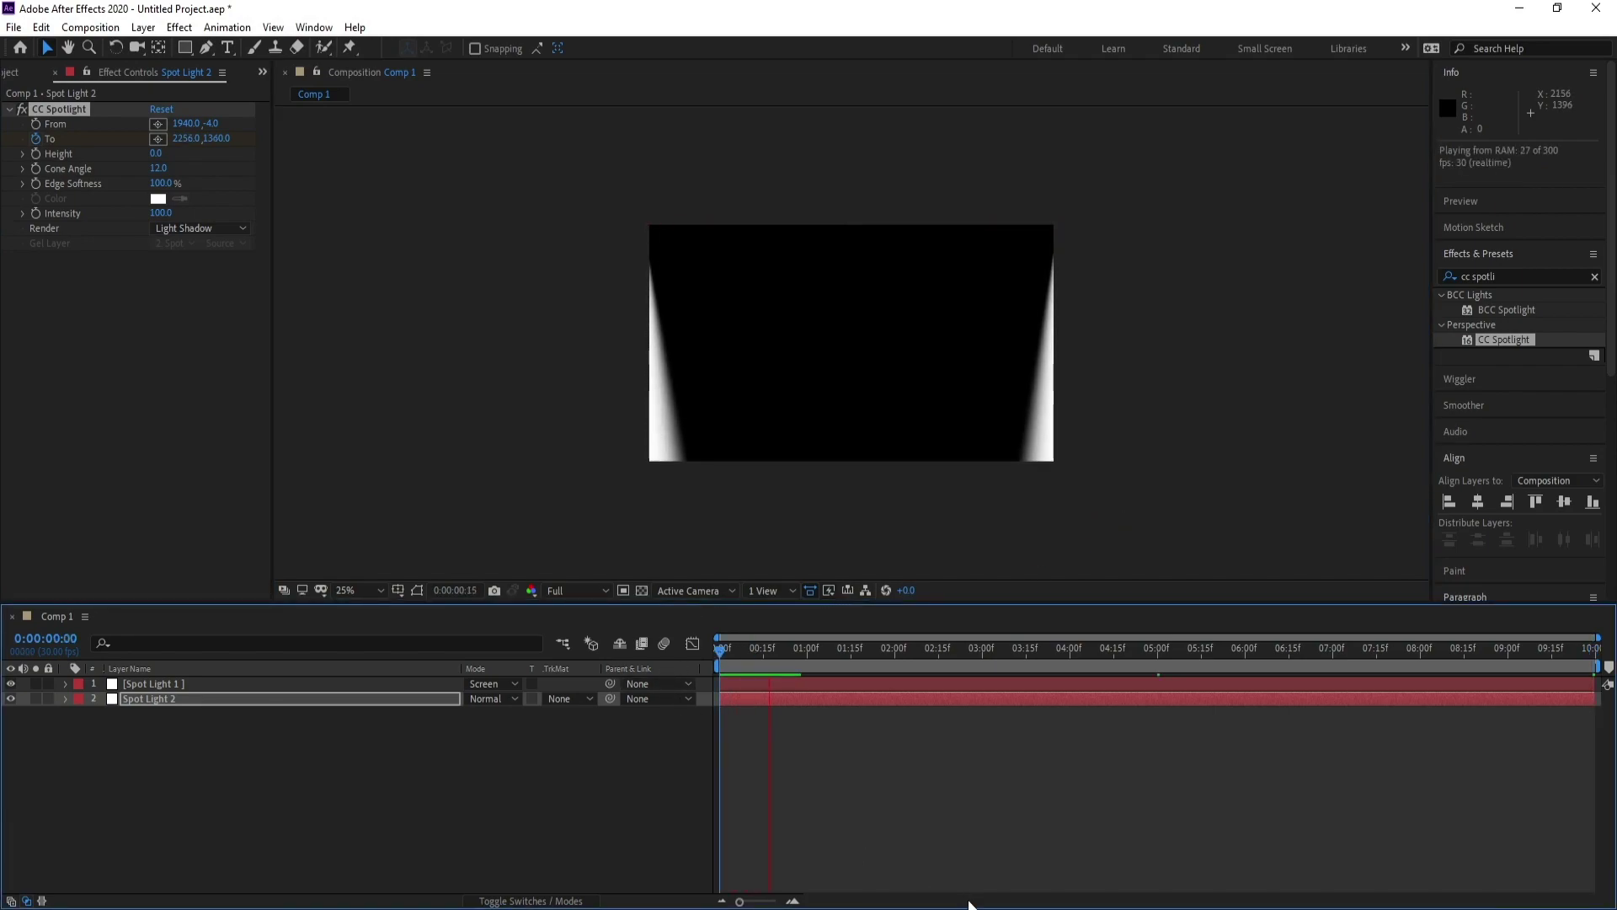